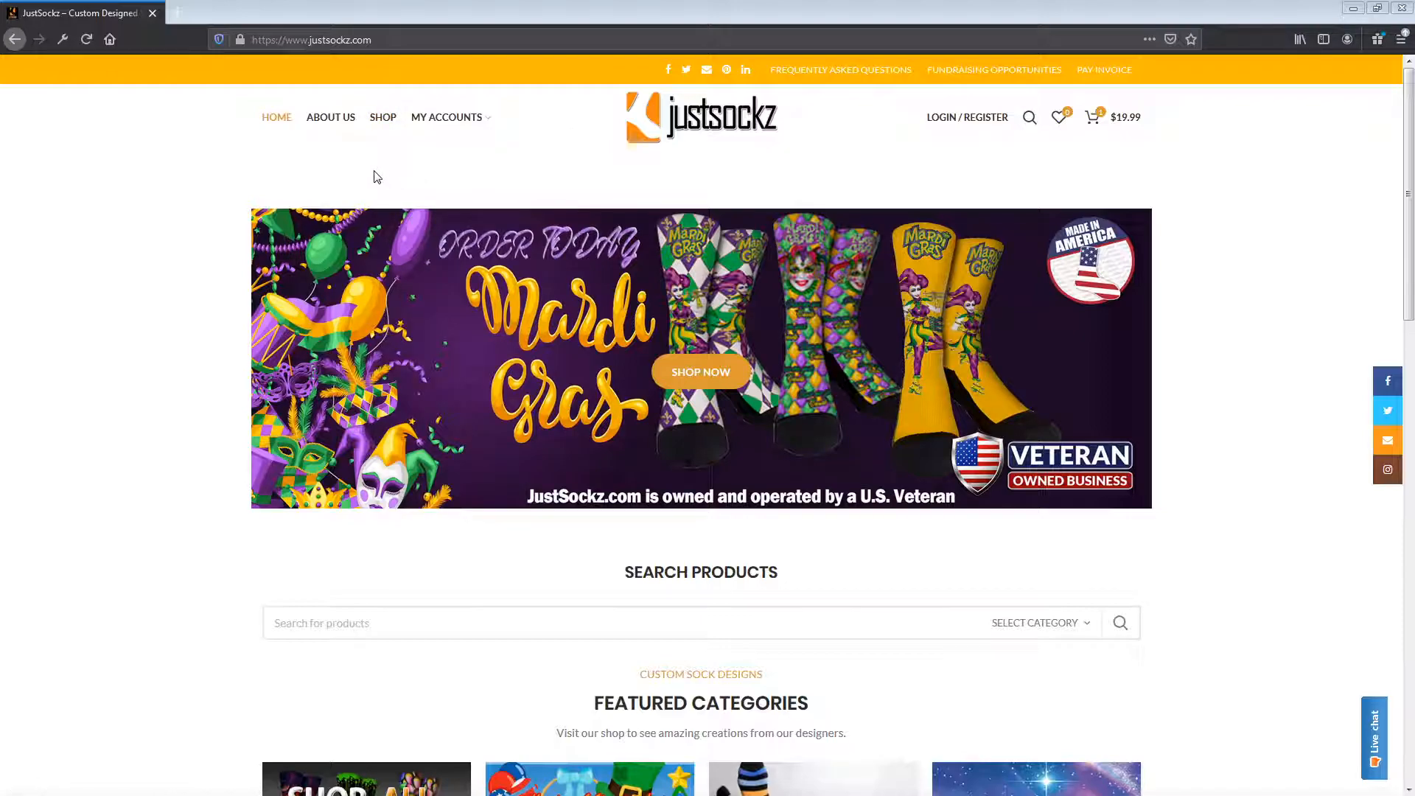
Open the Personalized Sock Design product from the shop, start customizing it, and dismiss the editor notice.
{"action": "left_click", "coordinate": [376, 129]}
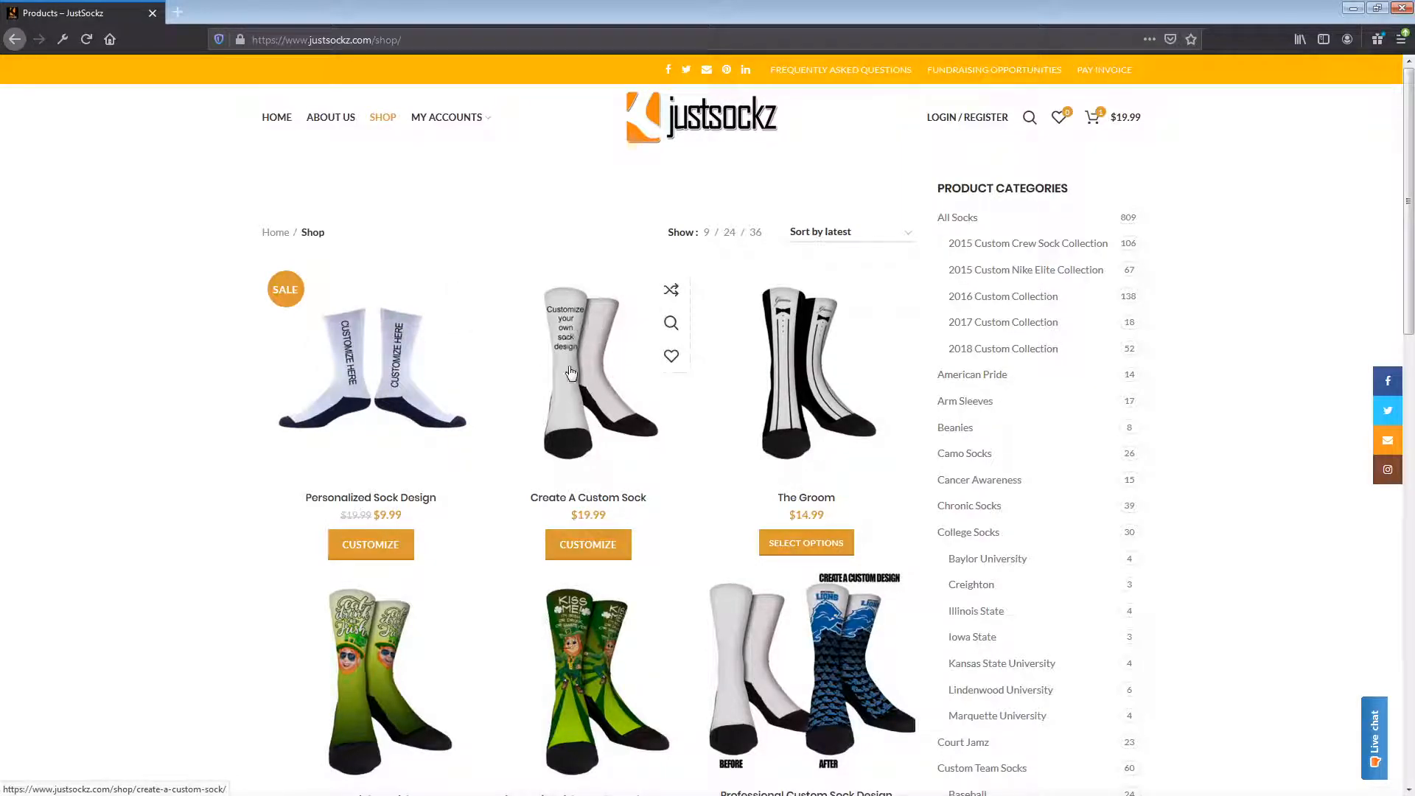
{"action": "scroll", "coordinate": [766, 494], "scroll_direction": "down", "scroll_amount": 1}
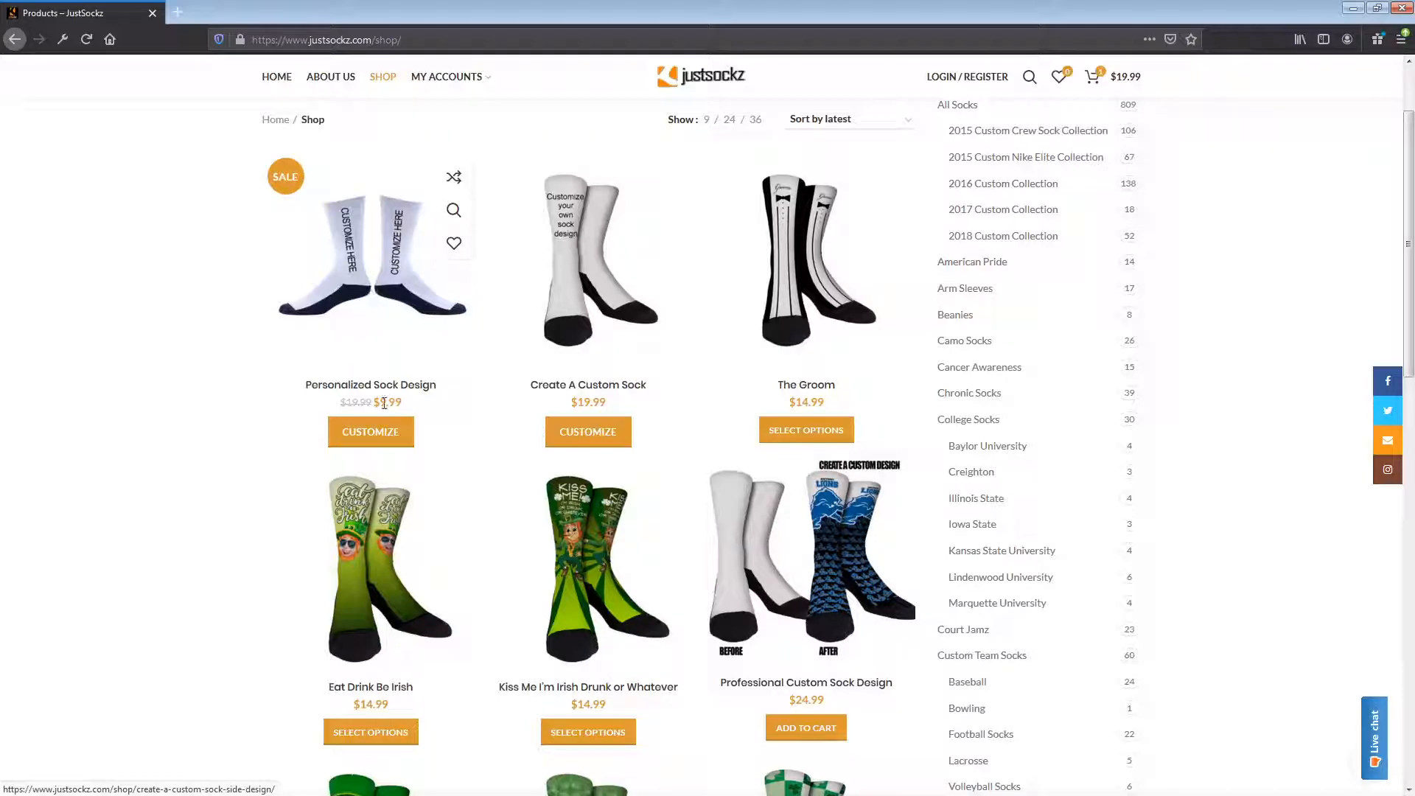
{"action": "left_click", "coordinate": [395, 436]}
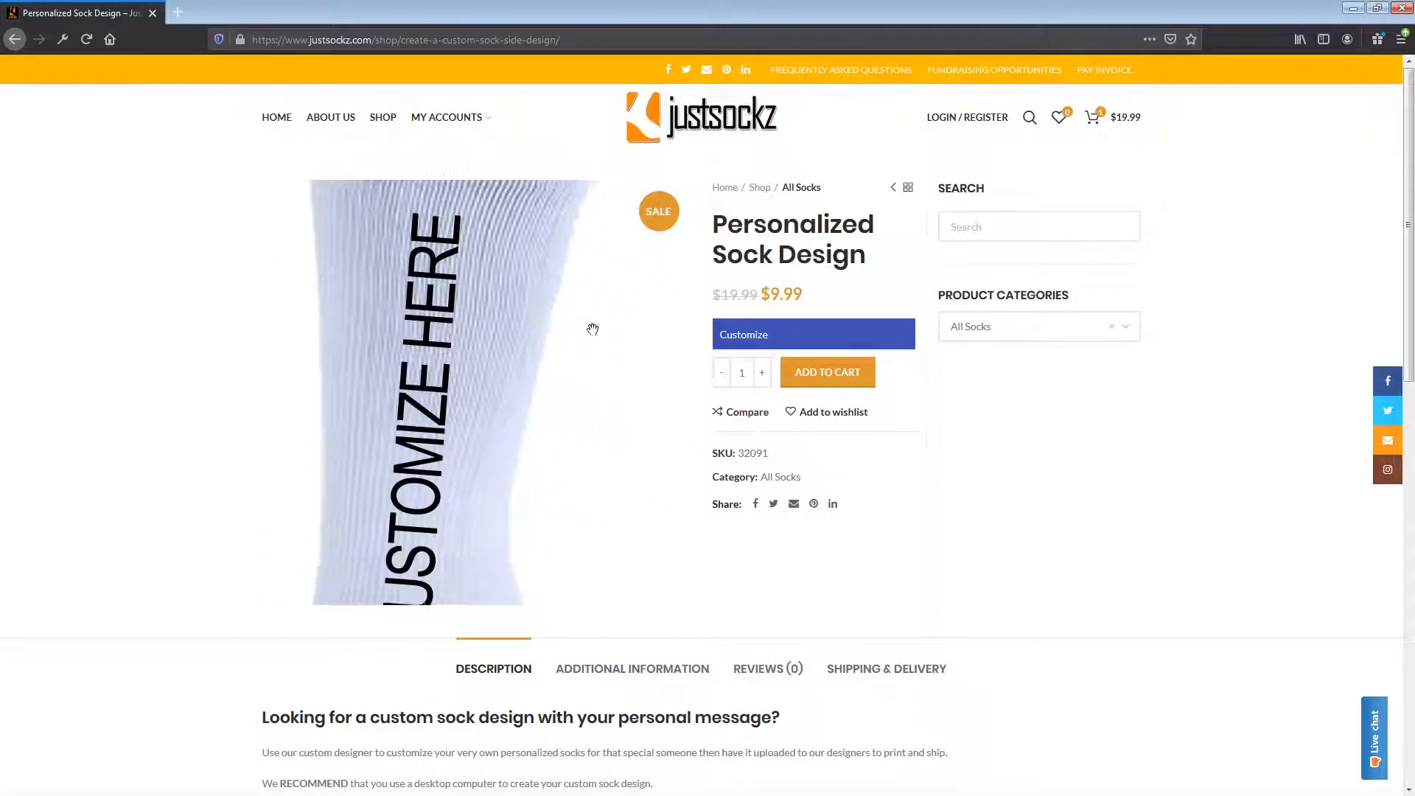
{"action": "left_click", "coordinate": [744, 346]}
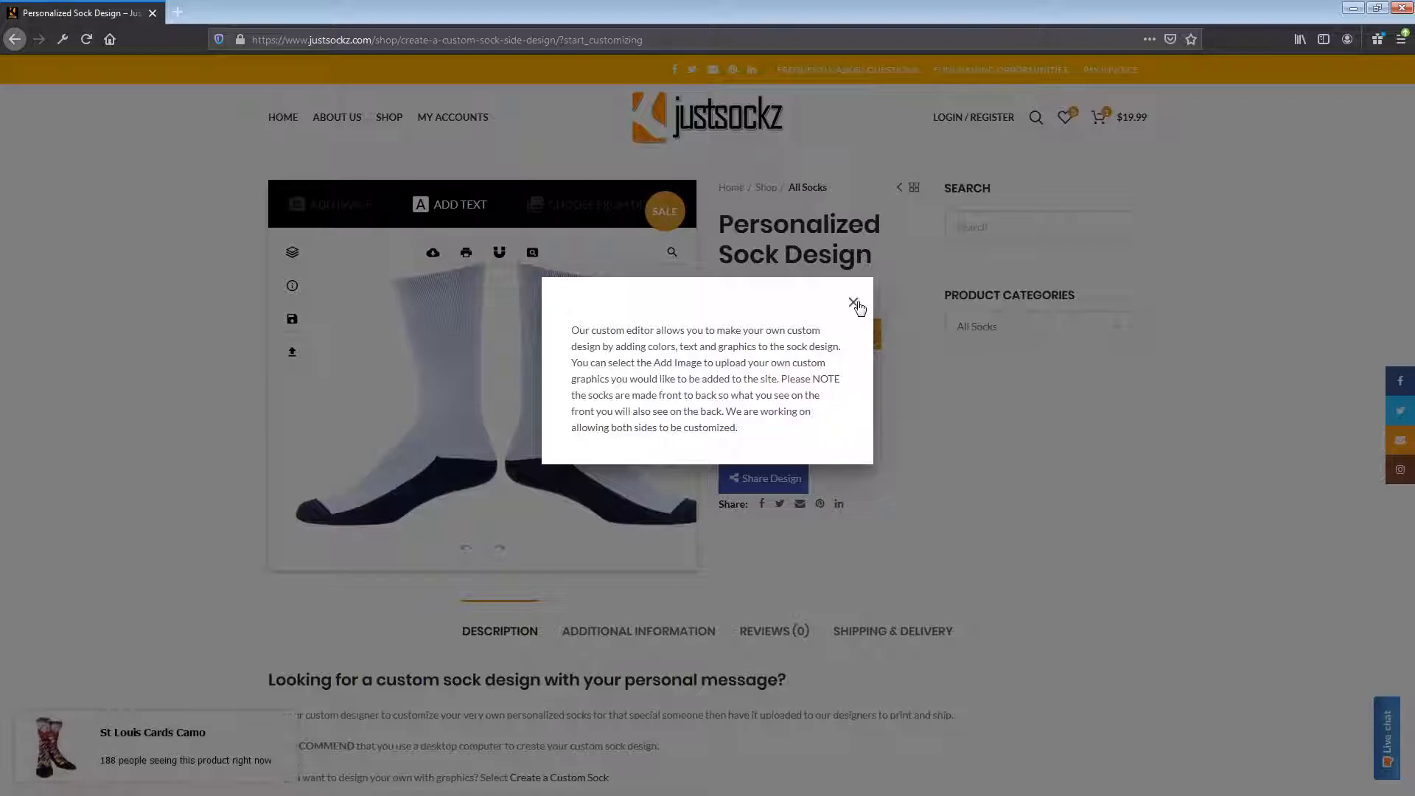
{"action": "left_click", "coordinate": [853, 303]}
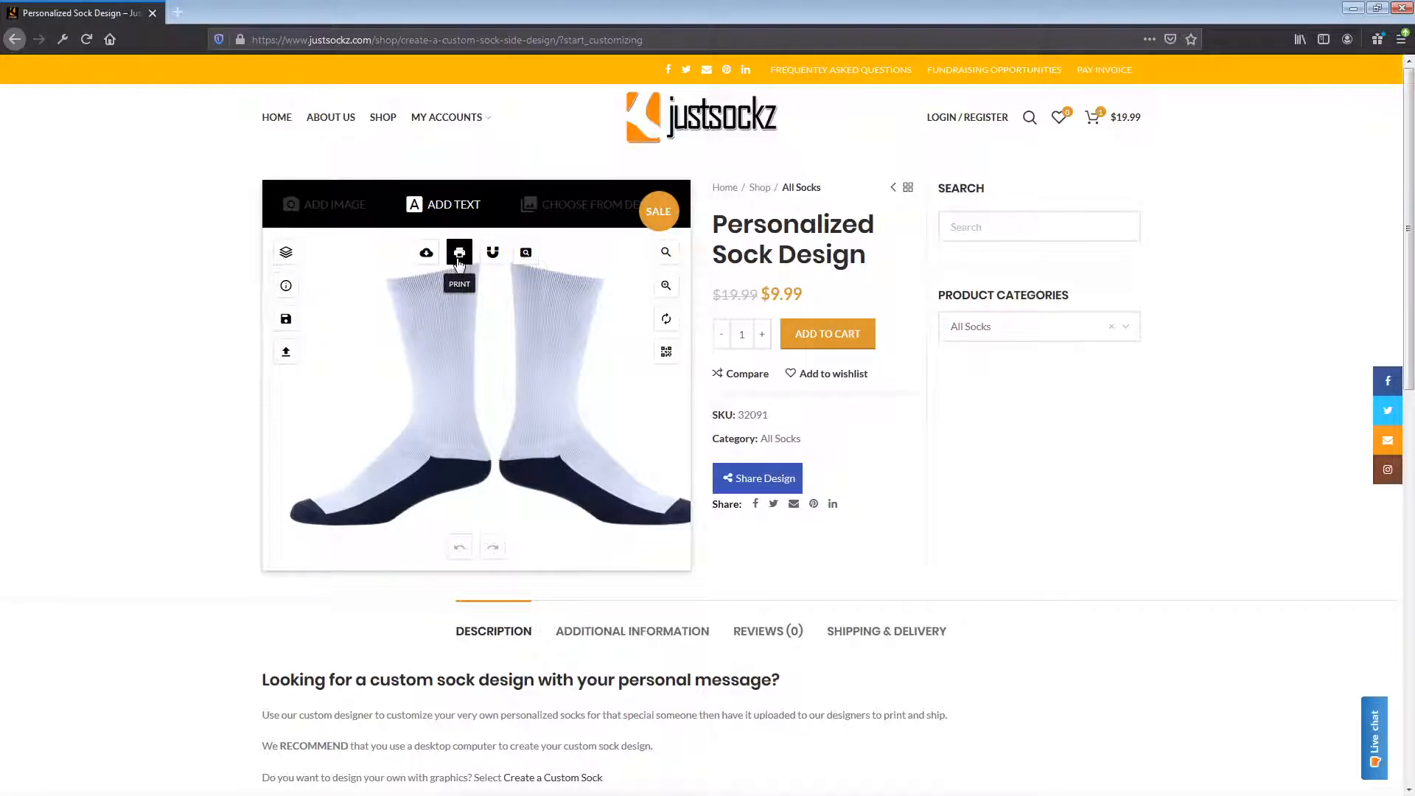
Add two separate text elements to the sock design, "My Custom Socks" and "Just For You".
{"action": "left_click", "coordinate": [418, 206]}
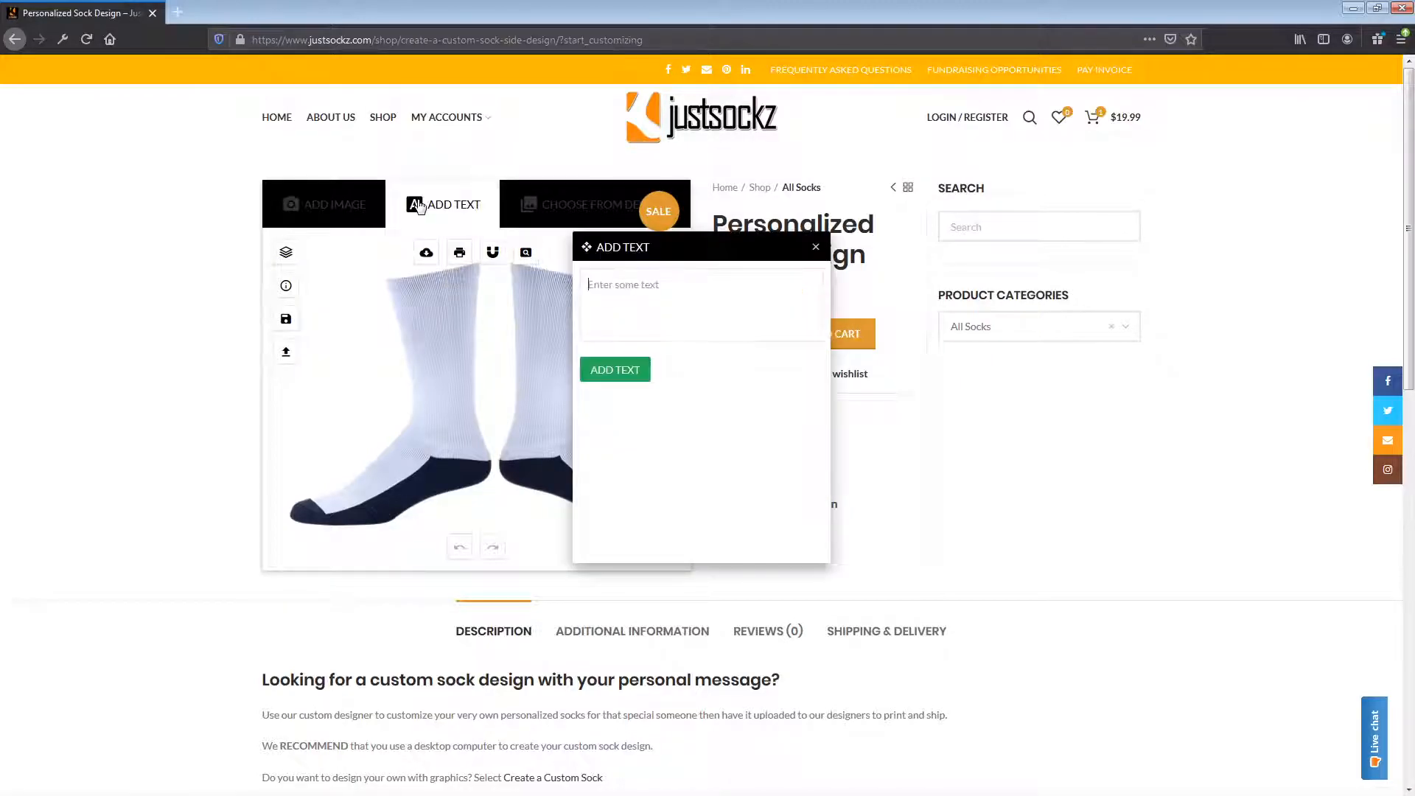
{"action": "type", "text": "My Custom Socks"}
{"action": "left_click", "coordinate": [623, 382]}
{"action": "type", "text": "Just For You"}
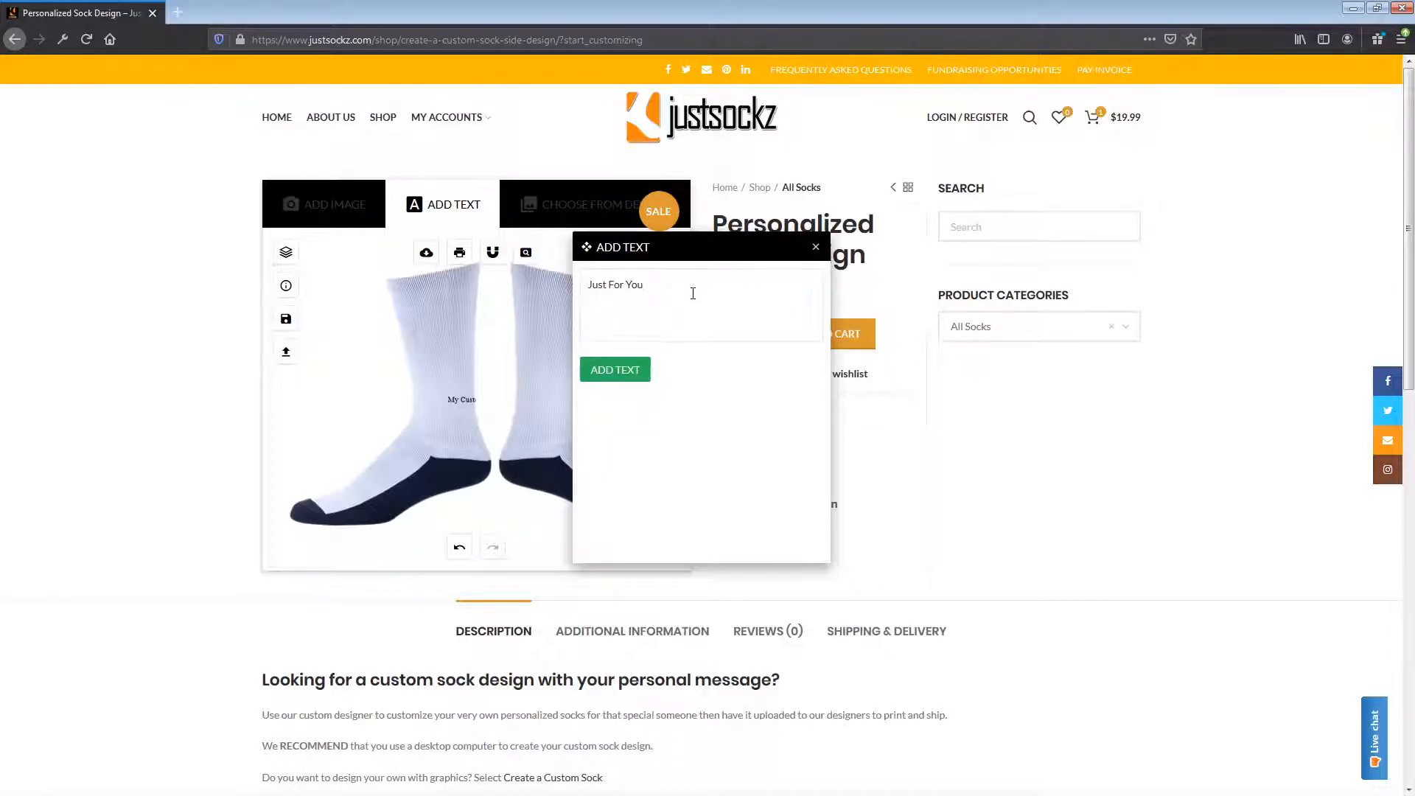
{"action": "left_click", "coordinate": [638, 369]}
{"action": "left_click", "coordinate": [808, 247]}
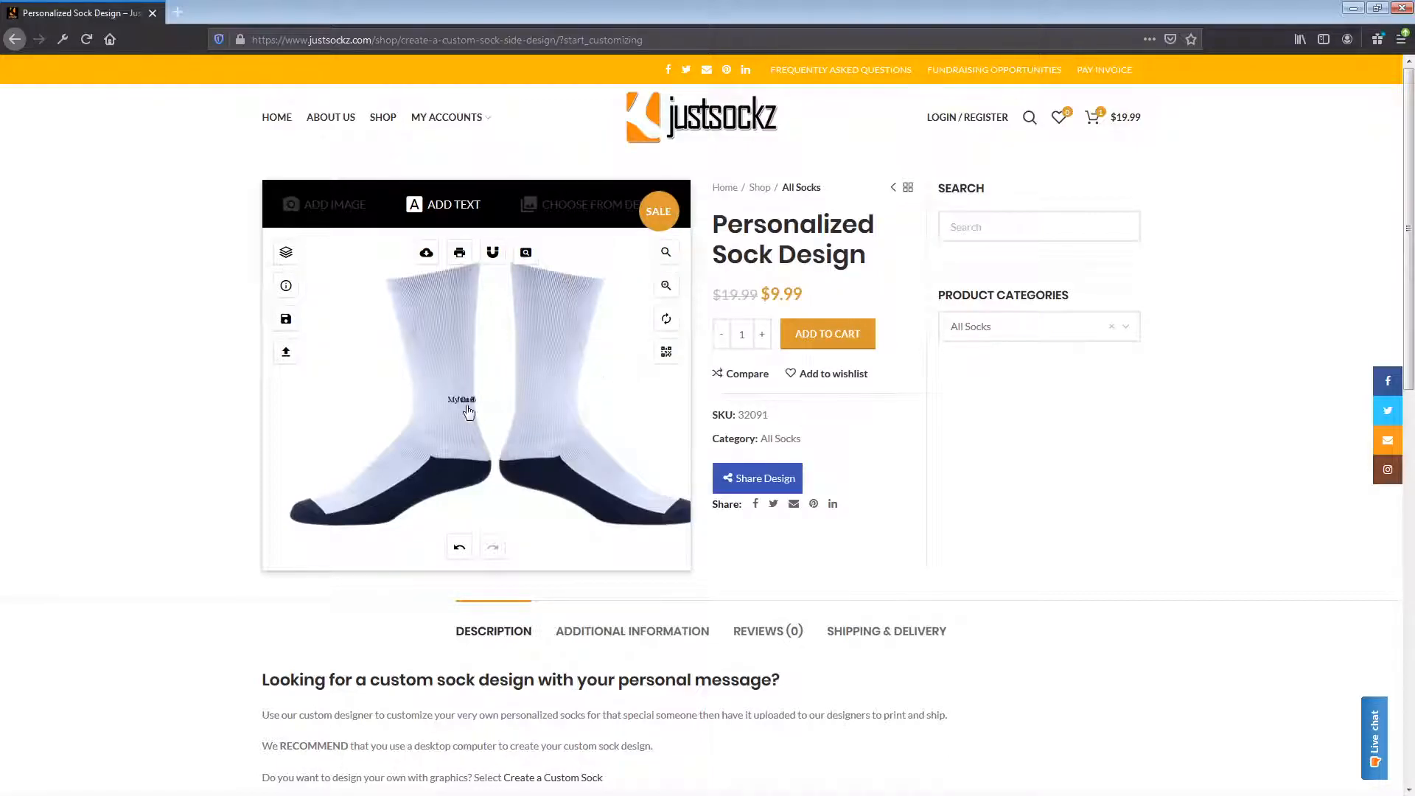
Move "Just For You" onto the left sock and place "My Custom Socks" vertically up the right sock, enlarged to size 46 and tilted with its leg.
{"action": "left_click_drag", "start_coordinate": [450, 400], "coordinate": [409, 324]}
{"action": "left_click", "coordinate": [549, 333]}
{"action": "left_click_drag", "start_coordinate": [466, 413], "coordinate": [572, 298]}
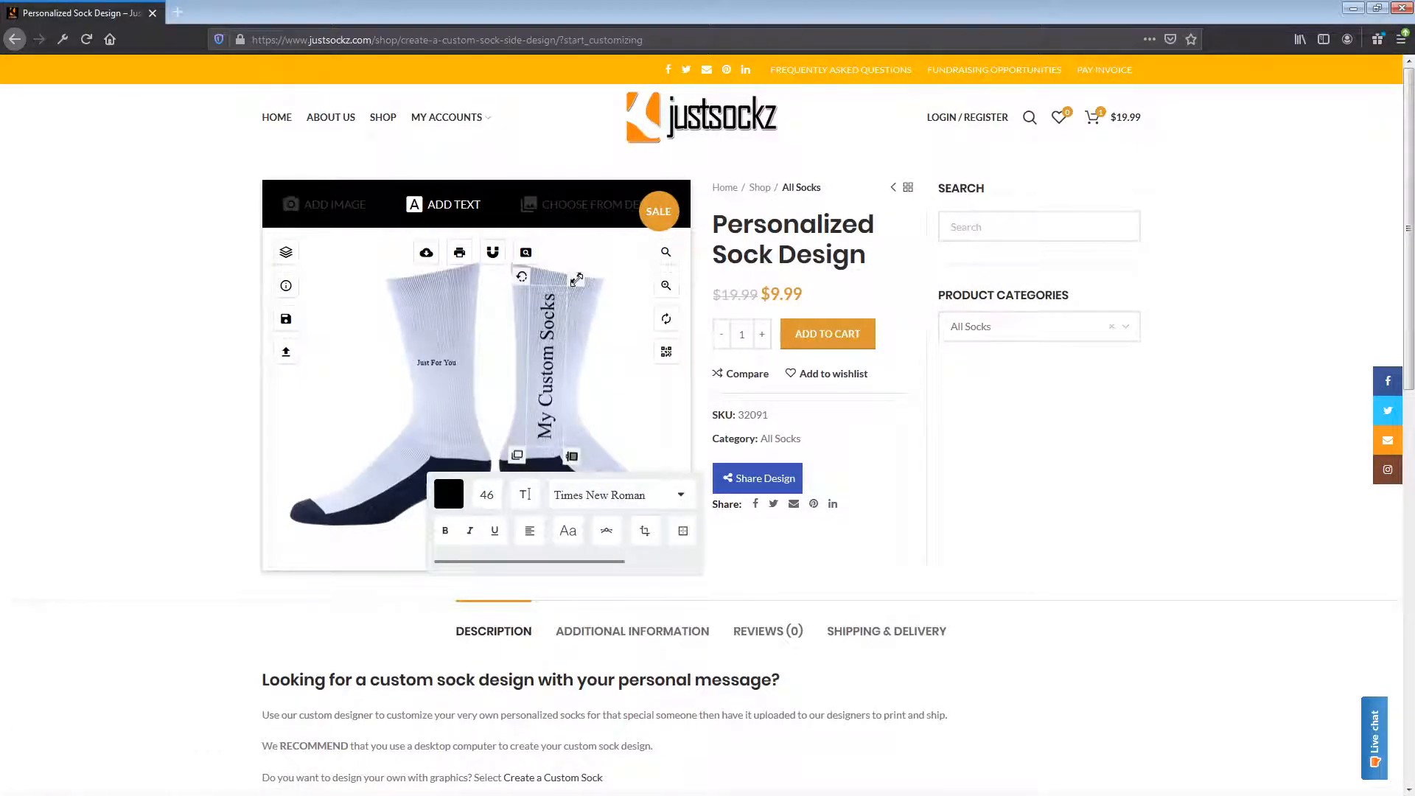
{"action": "left_click_drag", "start_coordinate": [523, 275], "coordinate": [531, 280]}
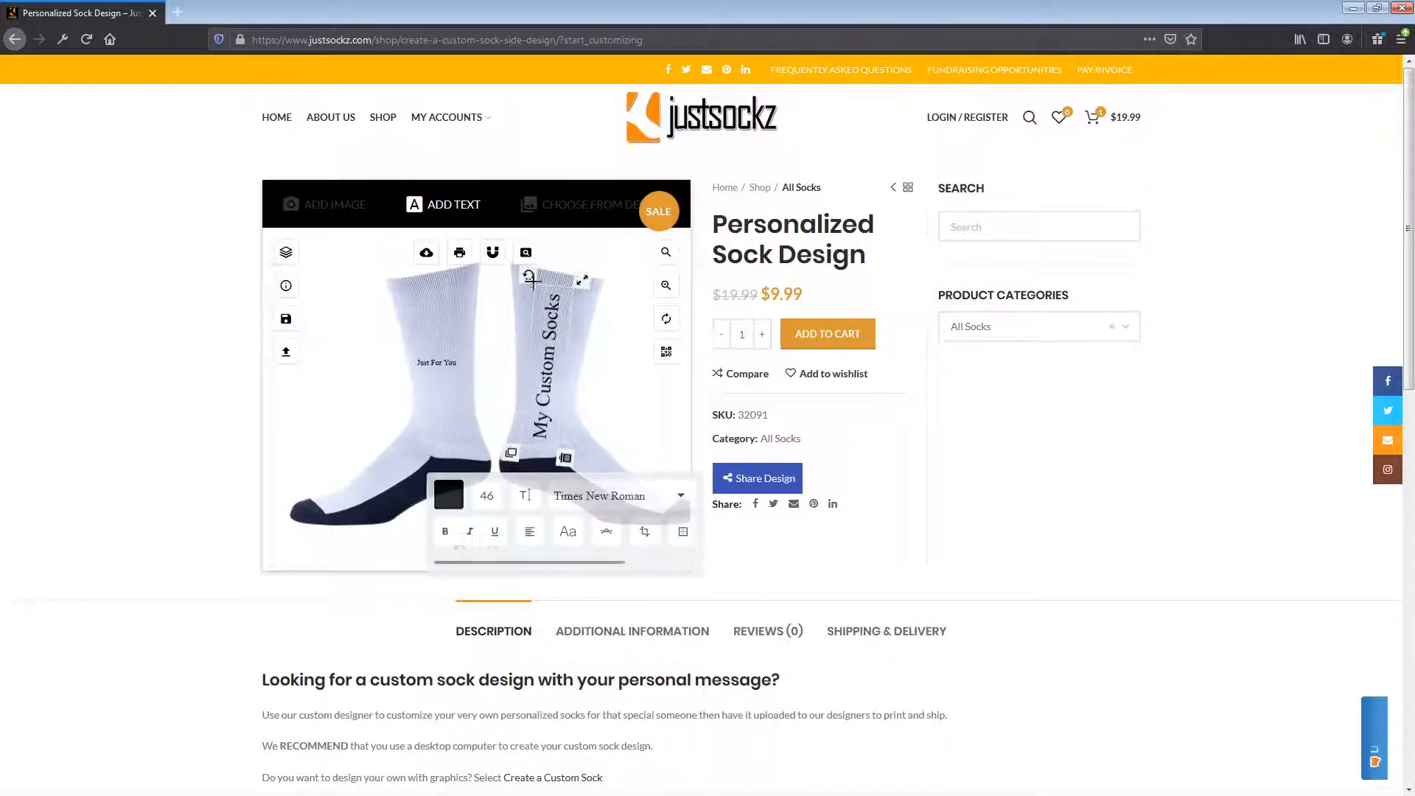
Rotate "Just For You" vertically along the left sock's leg and enlarge it to size 64.
{"action": "left_click", "coordinate": [434, 374]}
{"action": "left_click_drag", "start_coordinate": [464, 347], "coordinate": [390, 293]}
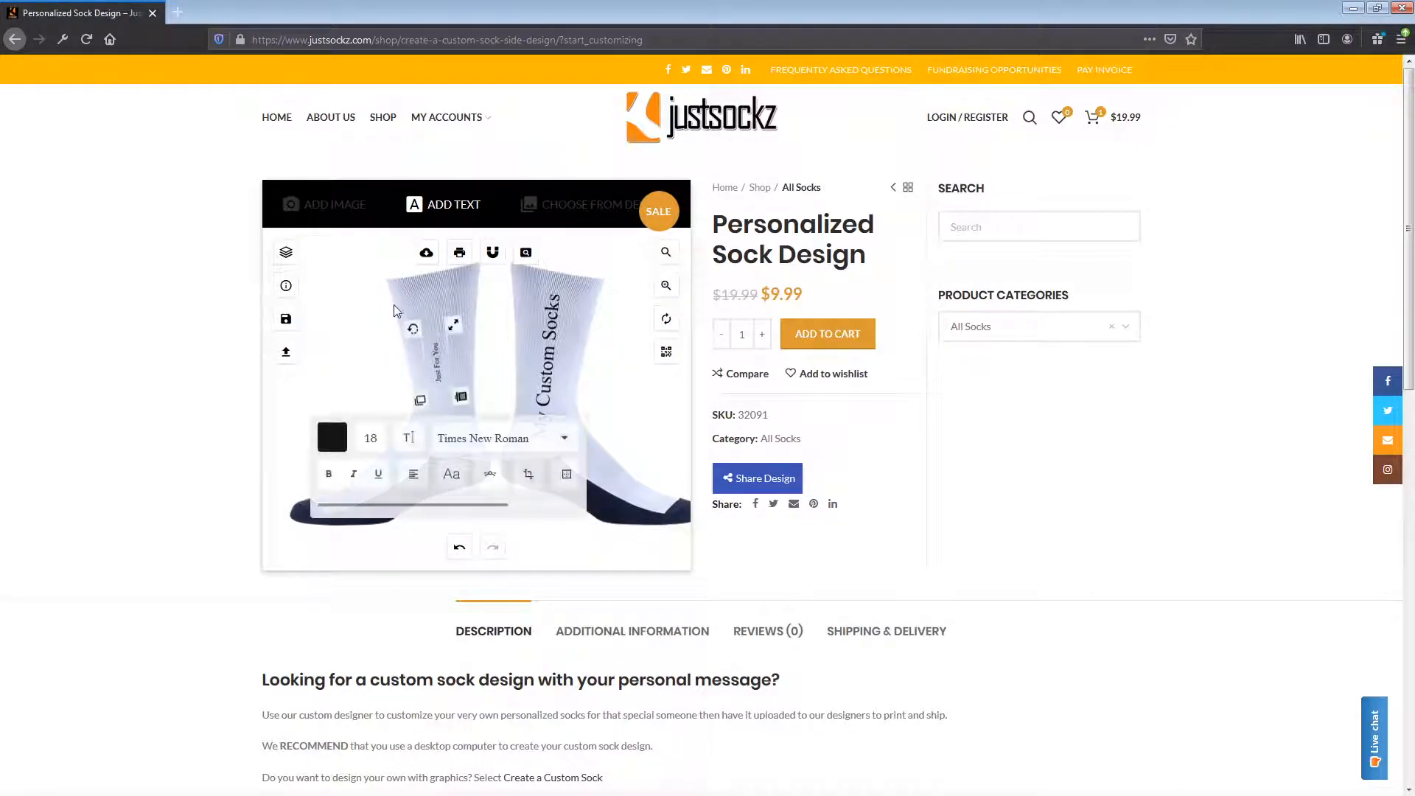
{"action": "left_click", "coordinate": [457, 317]}
{"action": "left_click", "coordinate": [434, 357]}
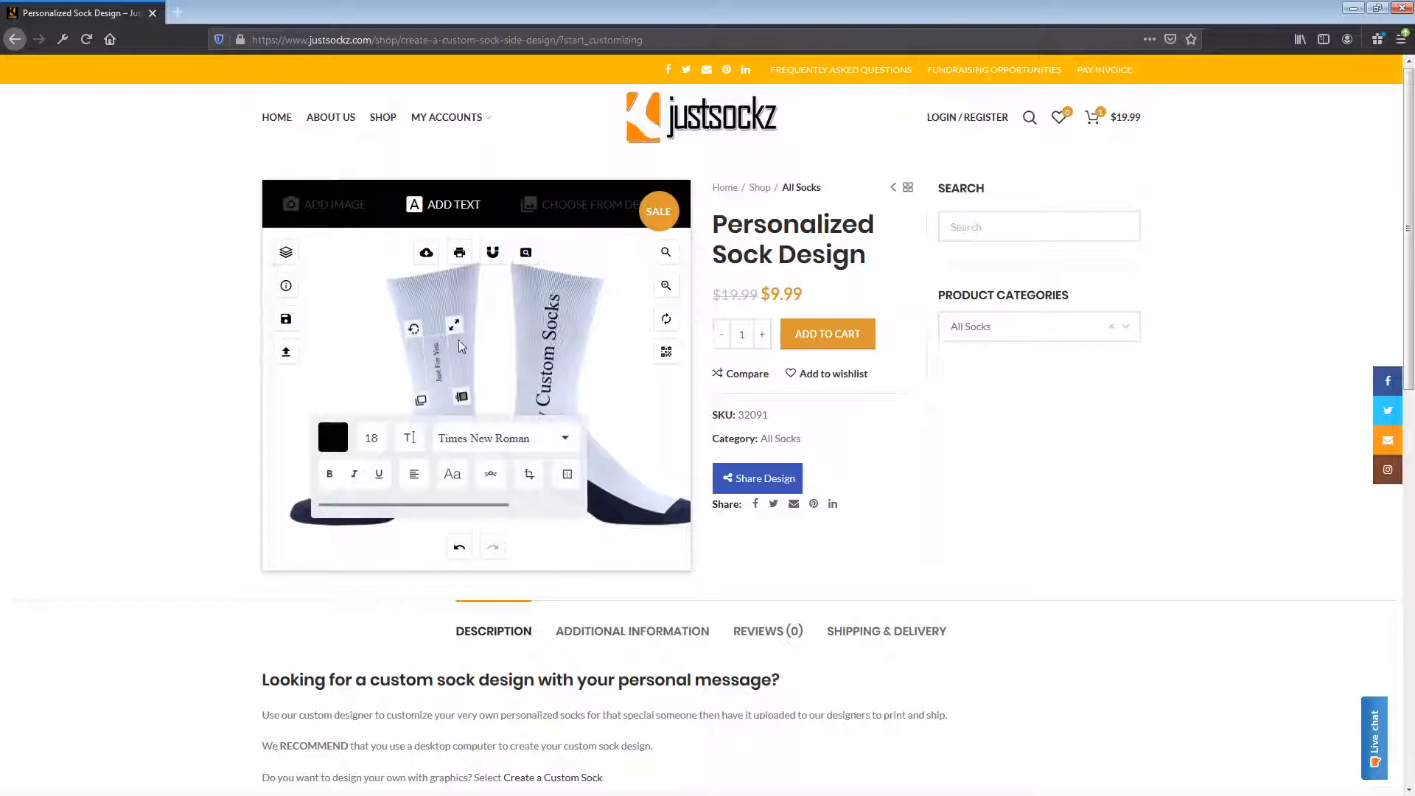
{"action": "mouse_move", "coordinate": [453, 328]}
{"action": "left_mouse_down"}
{"action": "mouse_move", "coordinate": [463, 298]}
{"action": "mouse_move", "coordinate": [446, 347]}
{"action": "left_mouse_up"}
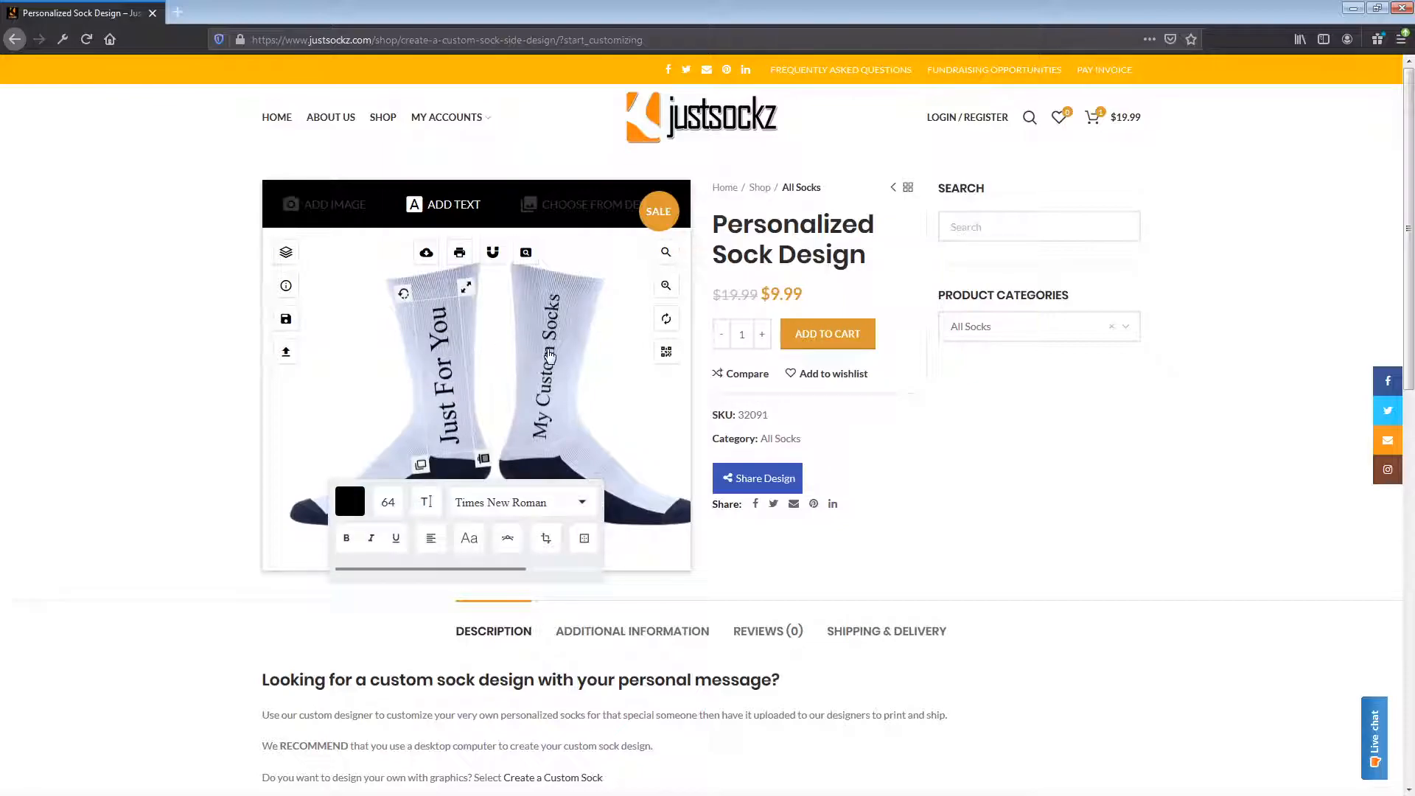
{"action": "left_click", "coordinate": [547, 349]}
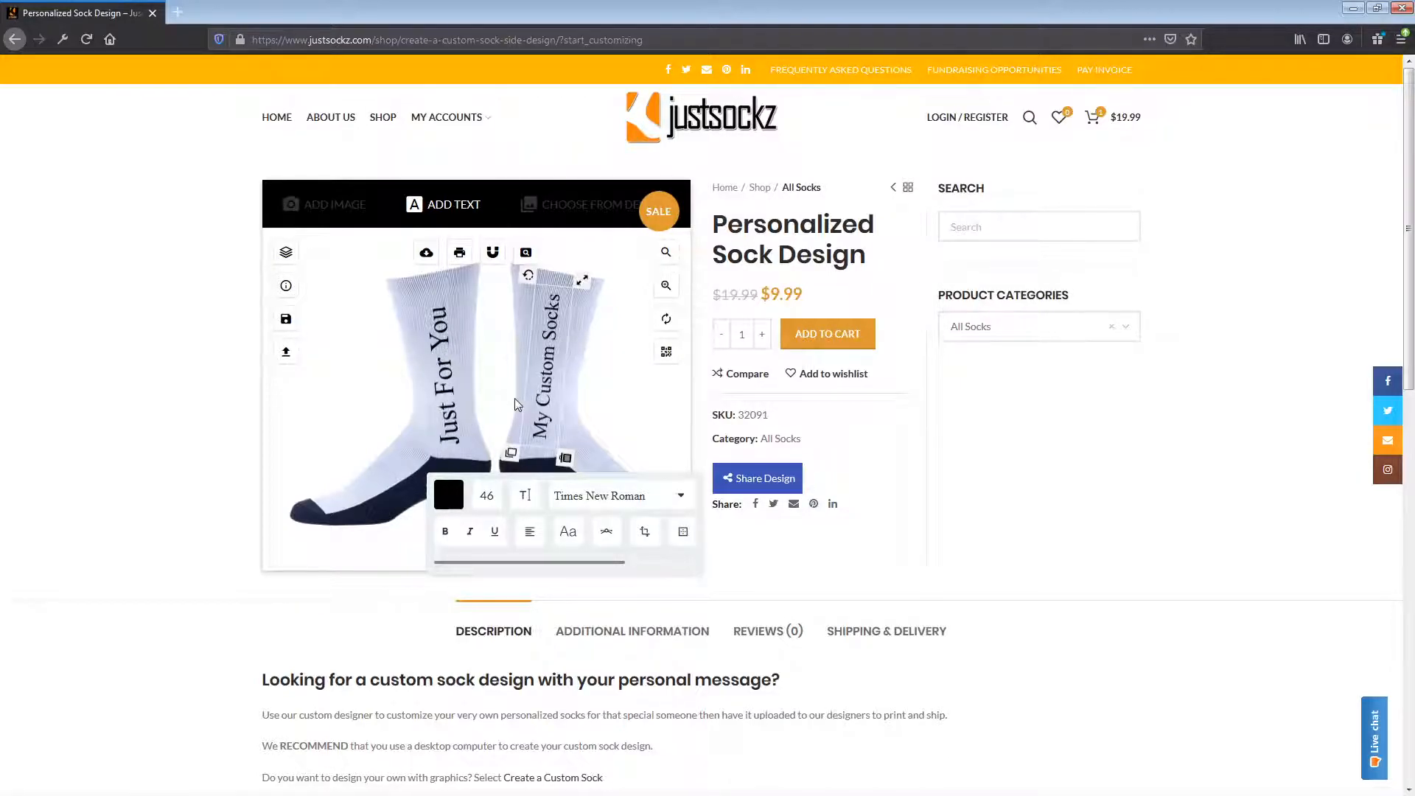
{"action": "left_click", "coordinate": [449, 406]}
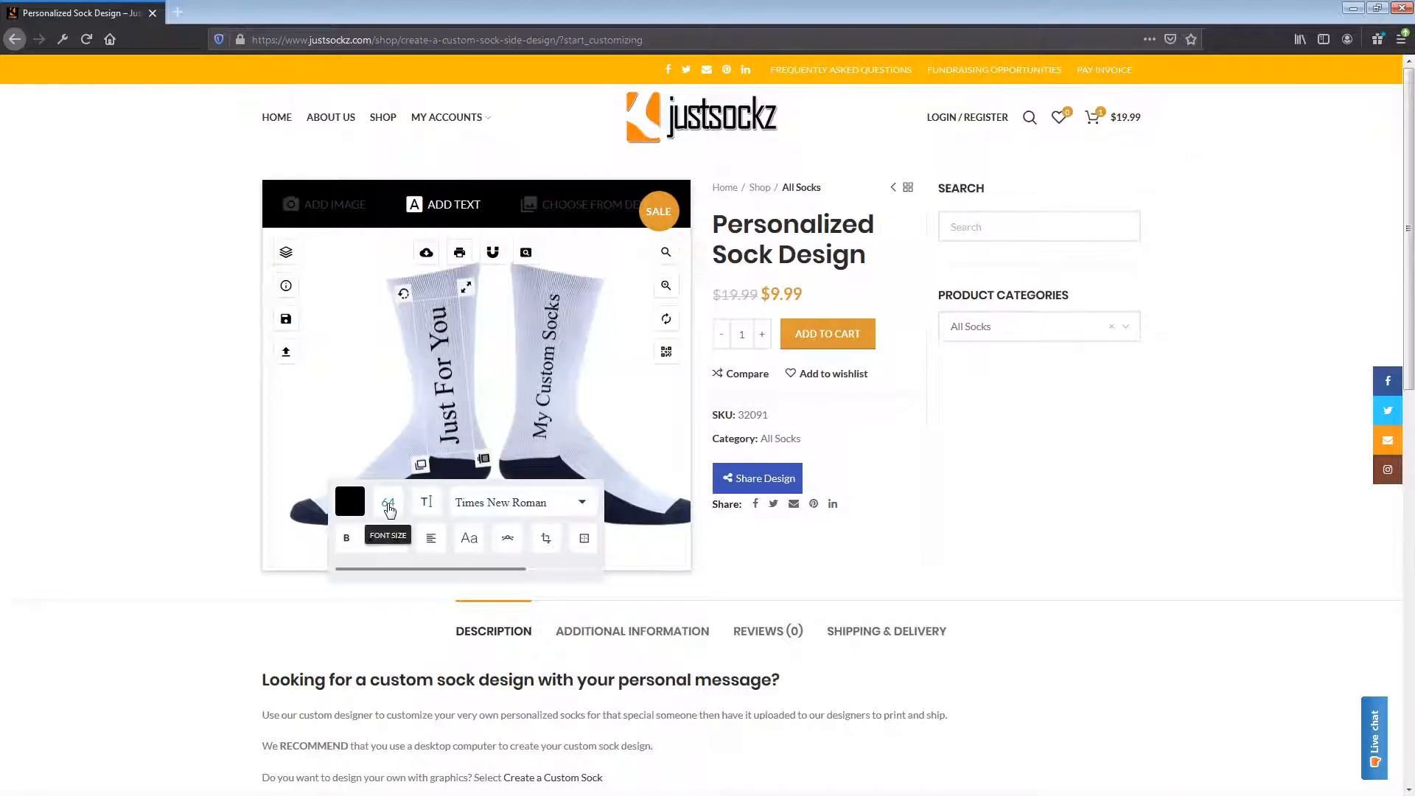
{"action": "left_click", "coordinate": [538, 416]}
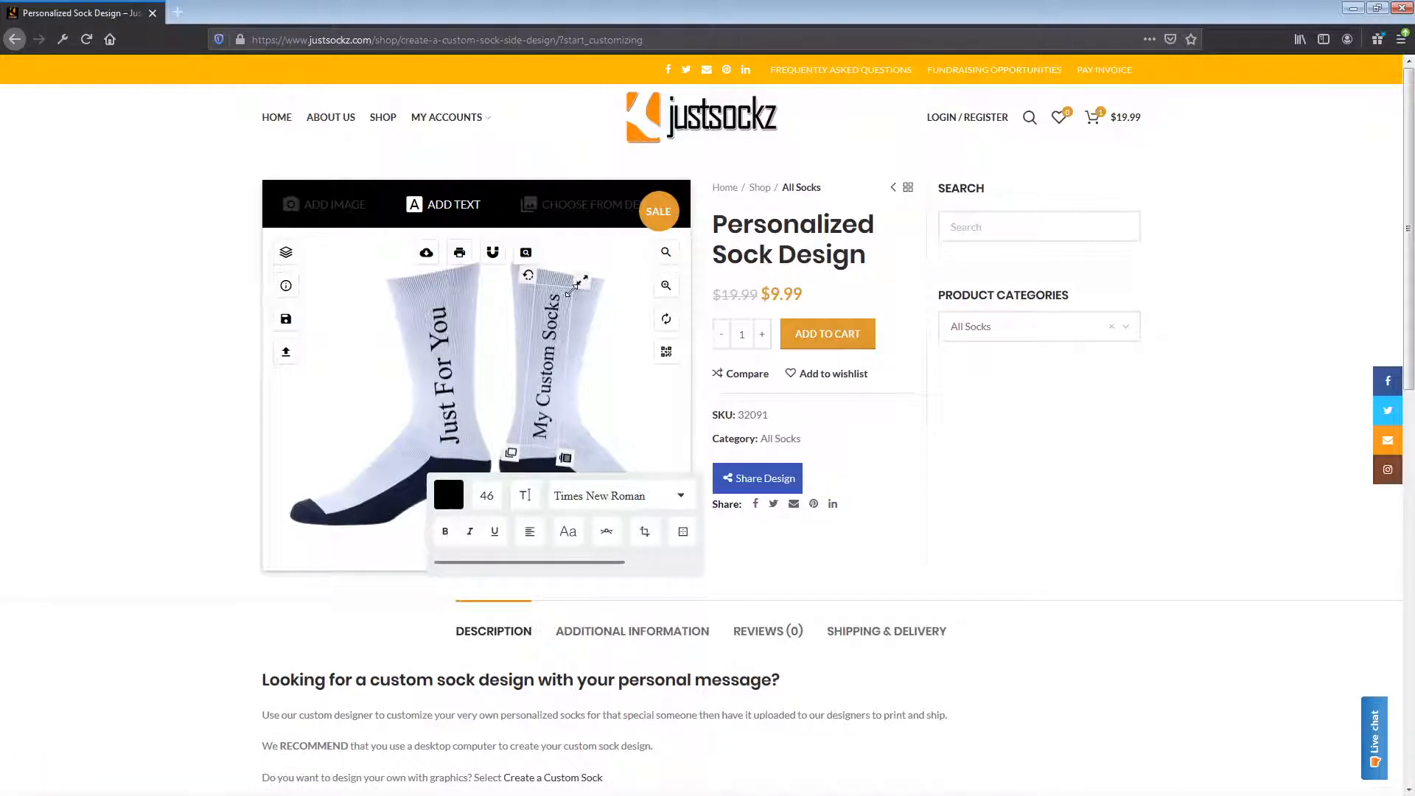
{"action": "left_click", "coordinate": [608, 365]}
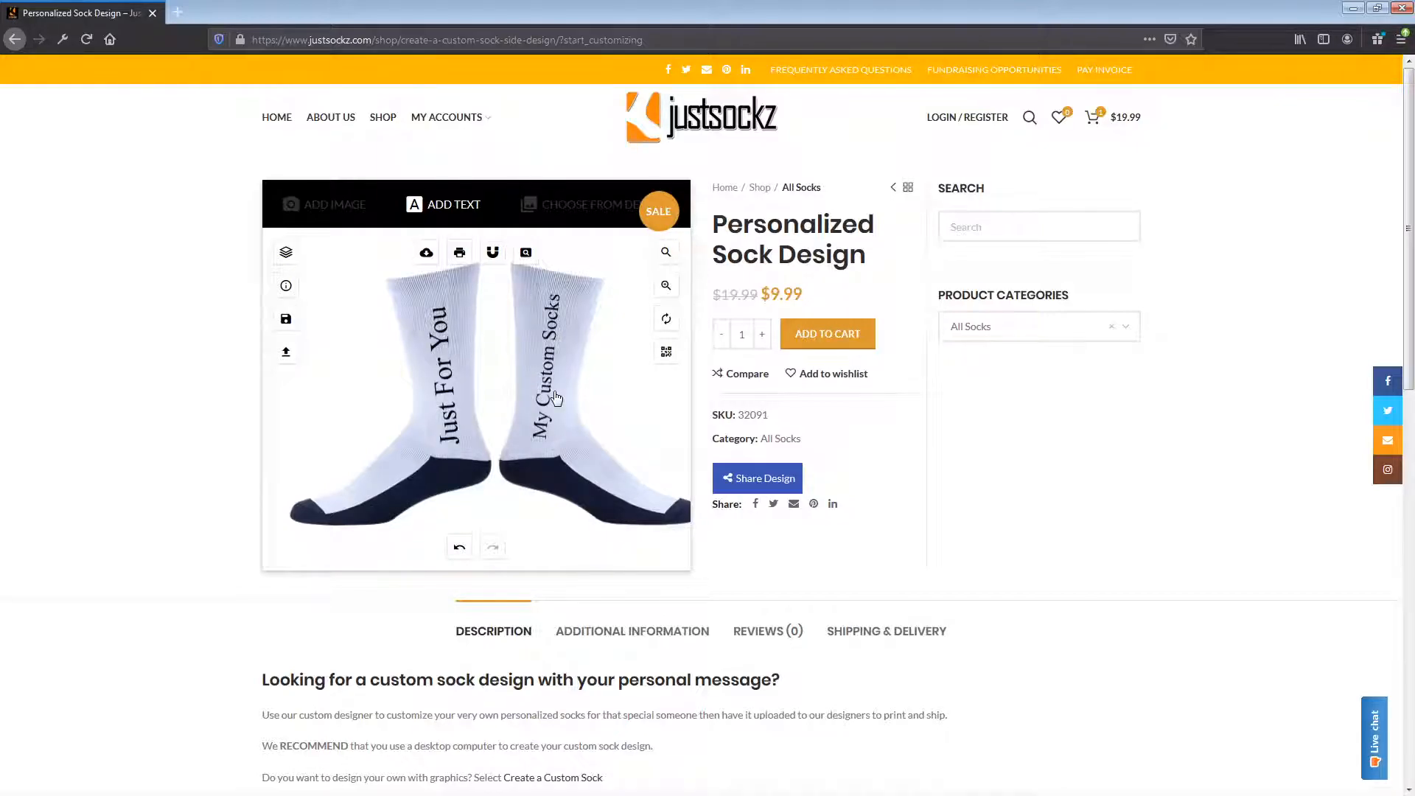
Set the font of the "Just For You" text to Arial.
{"action": "left_click", "coordinate": [455, 408]}
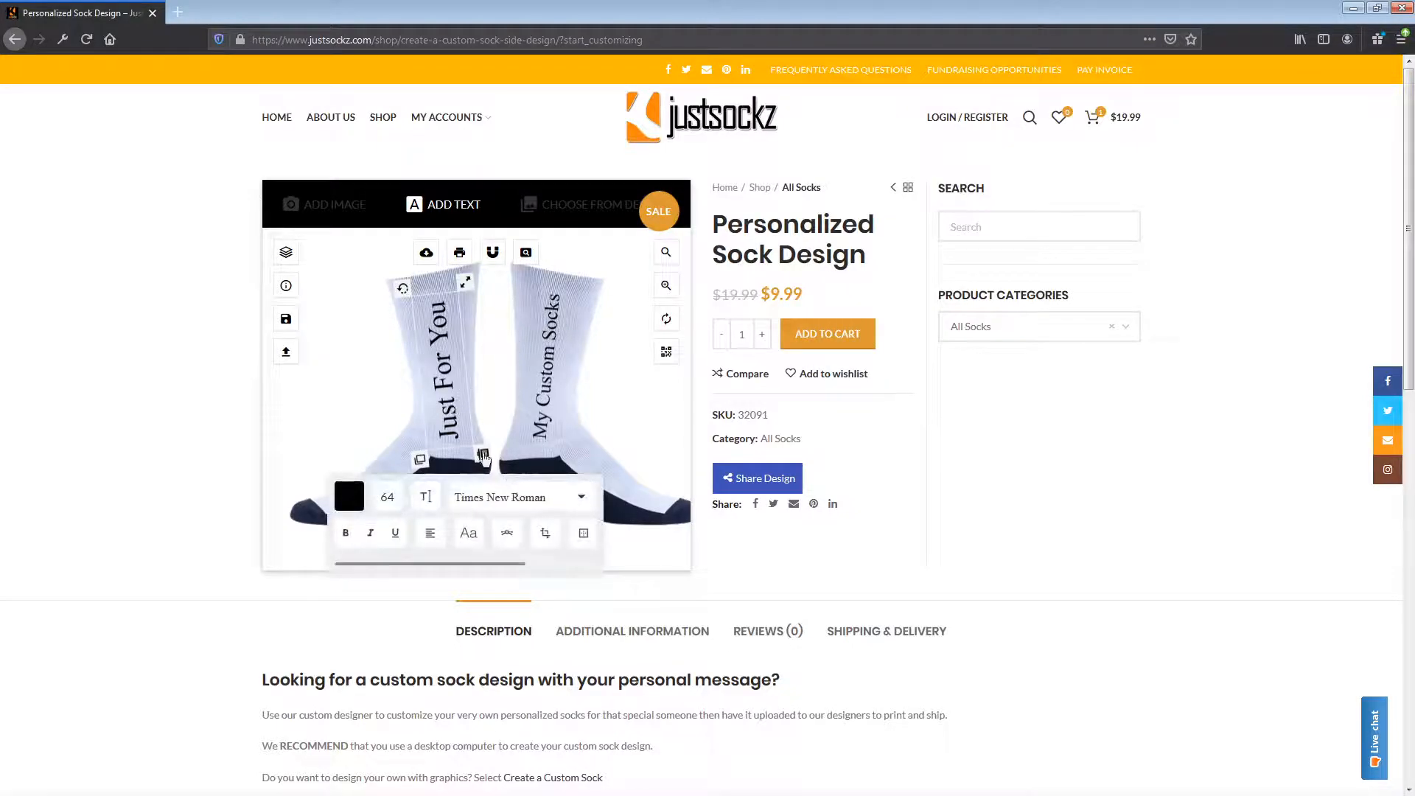
{"action": "left_click", "coordinate": [523, 504]}
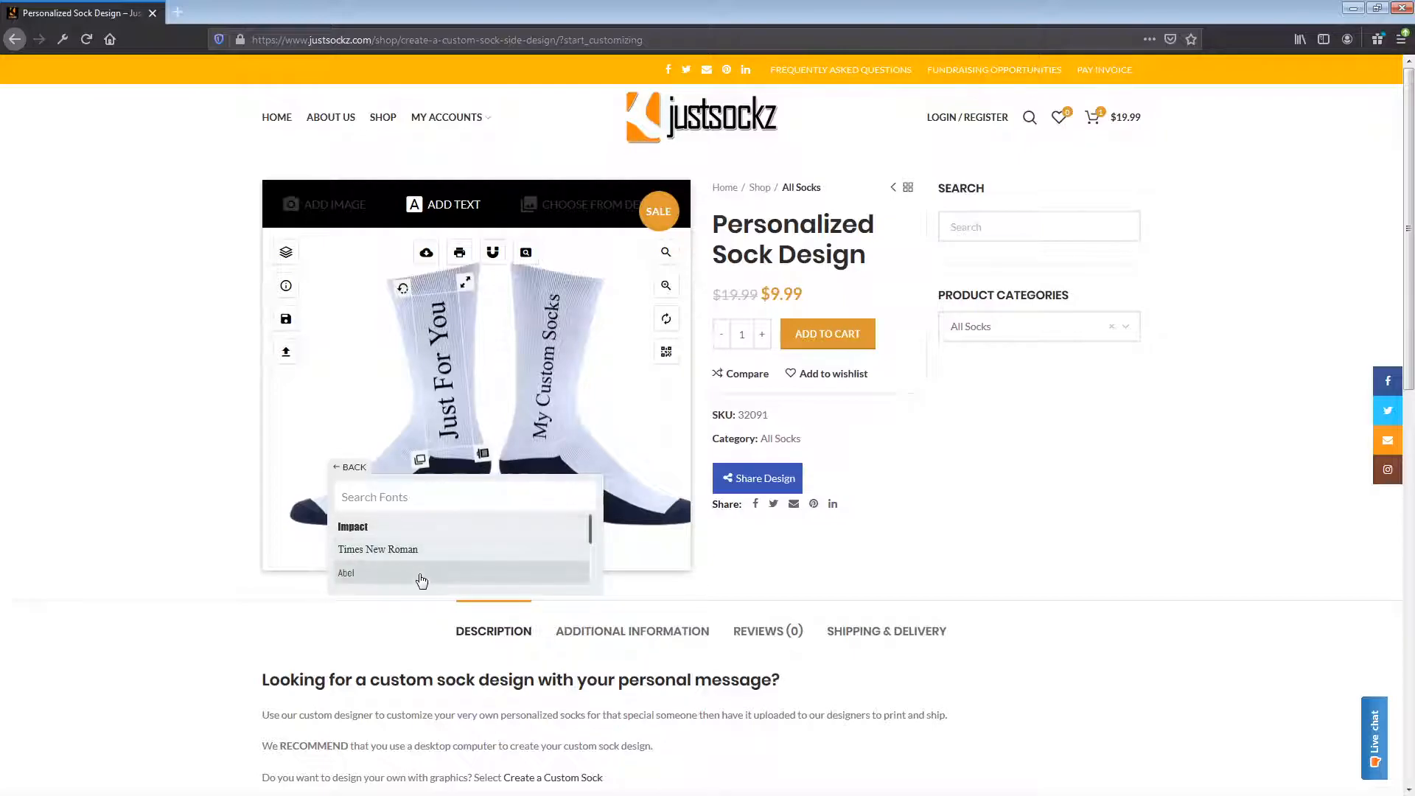
{"action": "scroll", "coordinate": [449, 552], "scroll_direction": "down", "scroll_amount": 2}
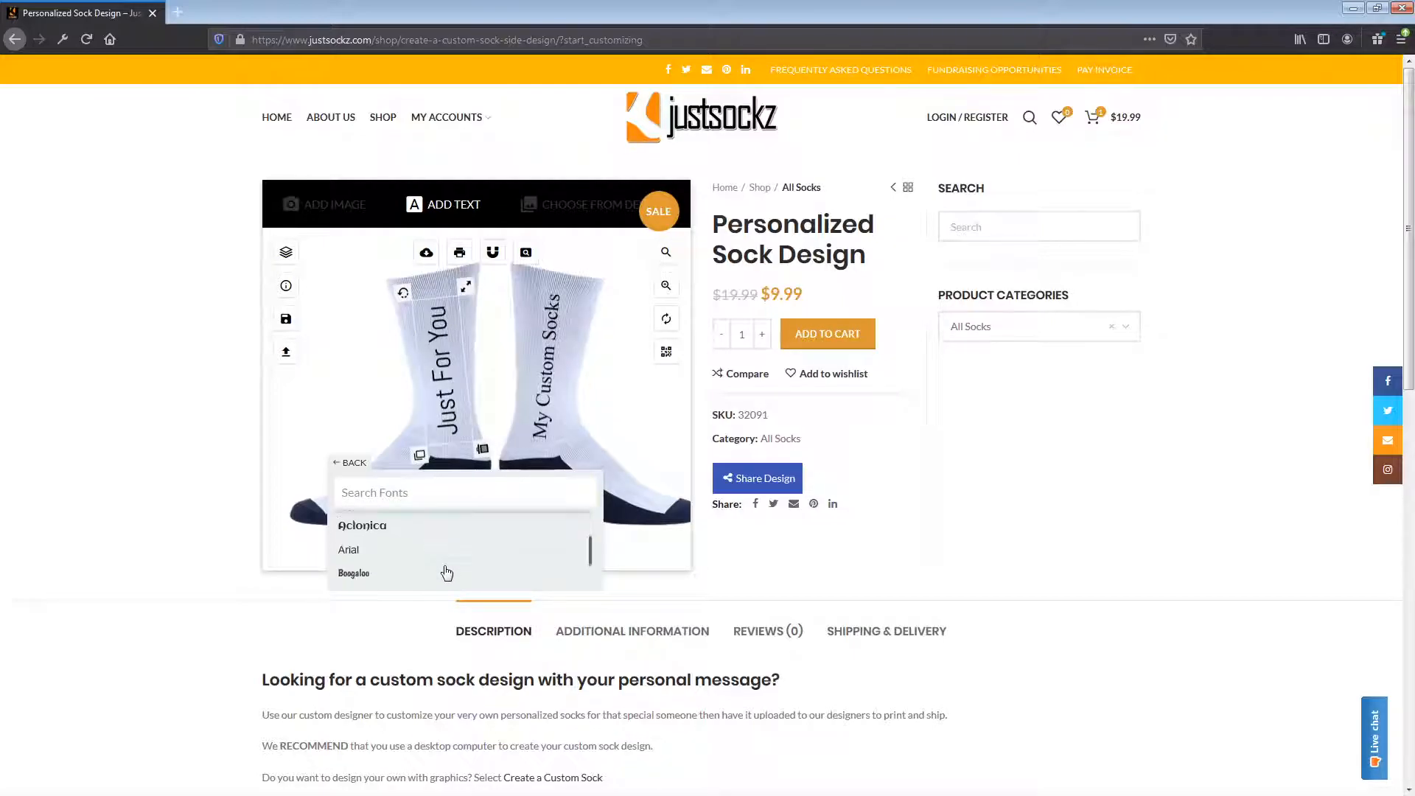
{"action": "left_click", "coordinate": [445, 560]}
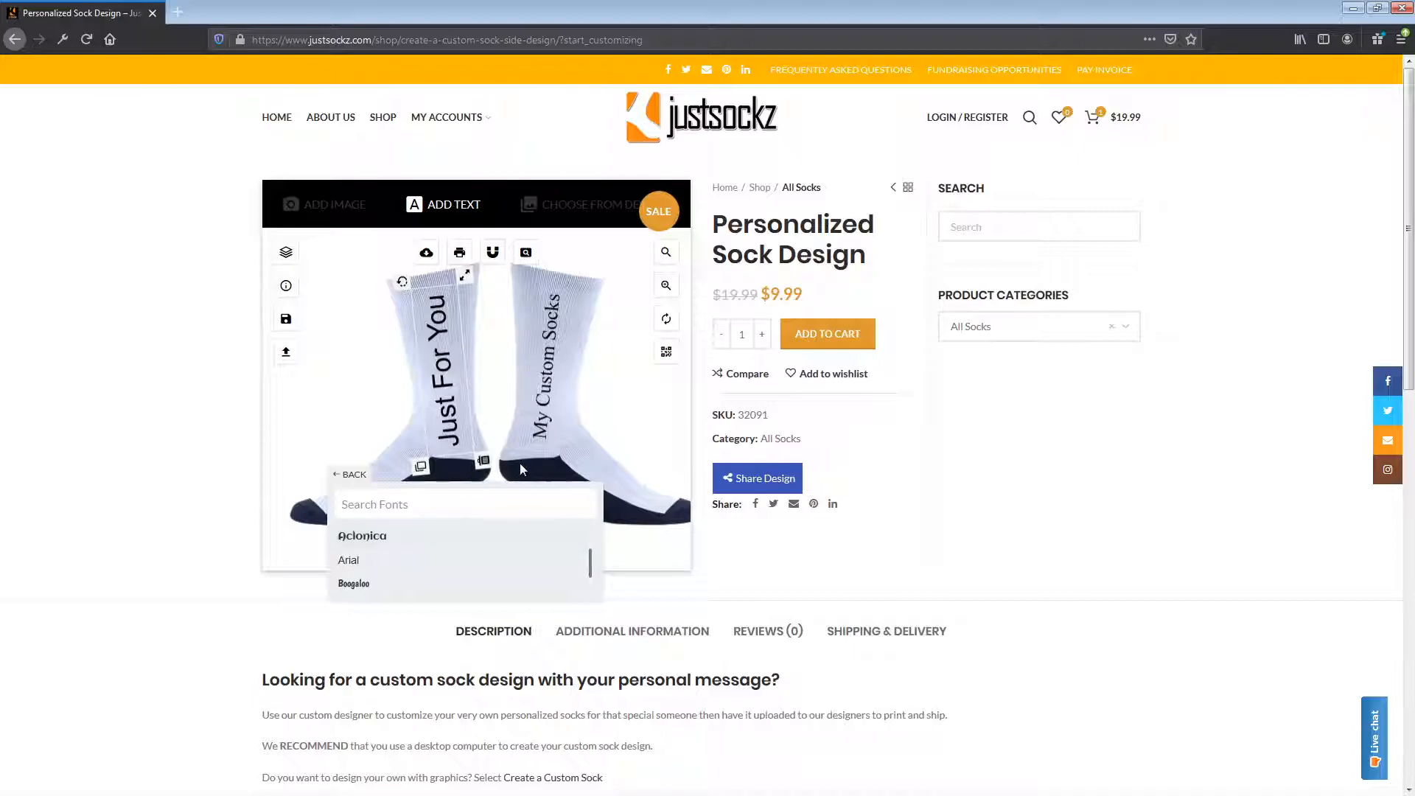
Set the font of the "My Custom Socks" text to Arial.
{"action": "left_click", "coordinate": [535, 419]}
{"action": "left_click", "coordinate": [582, 493]}
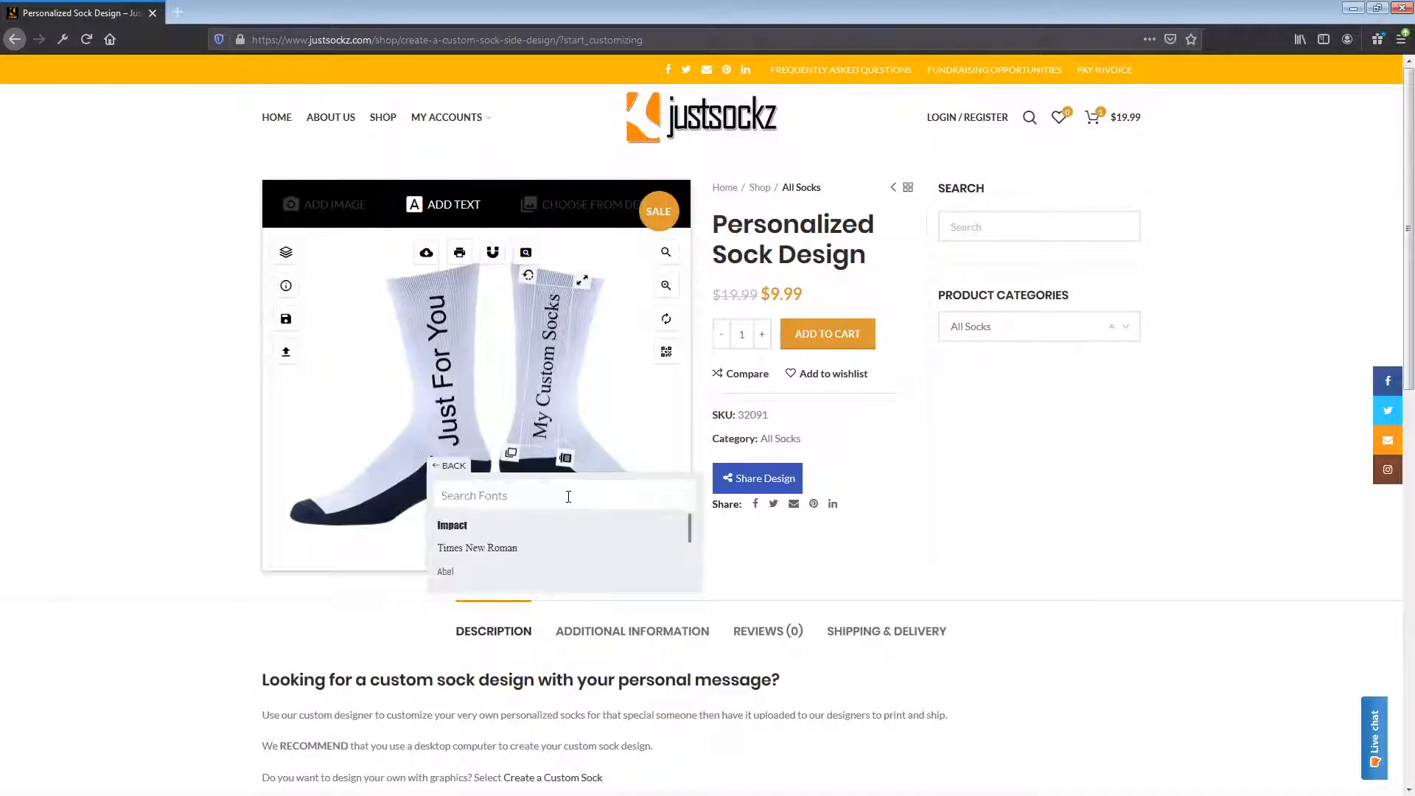
{"action": "scroll", "coordinate": [554, 582], "scroll_direction": "down", "scroll_amount": 3}
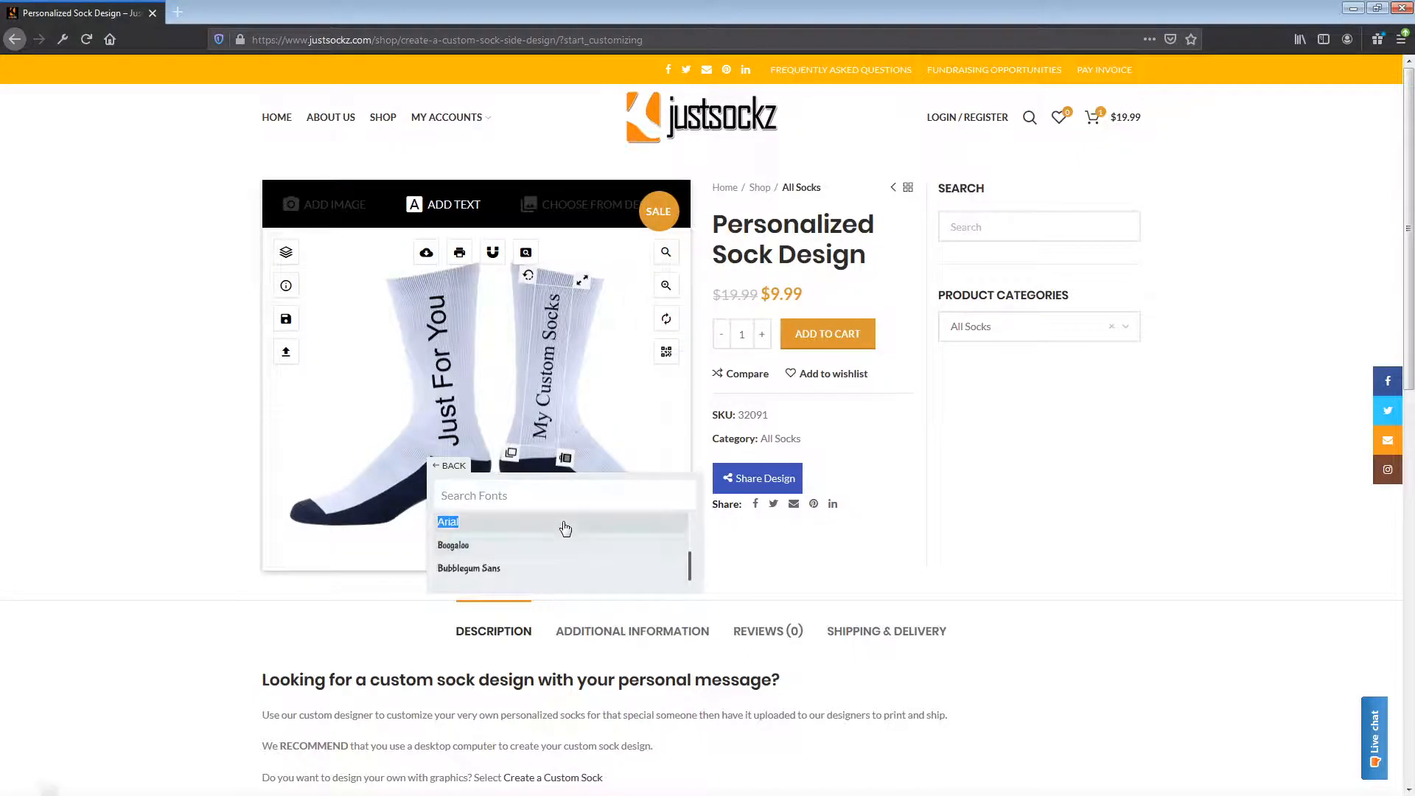
{"action": "left_click", "coordinate": [610, 441]}
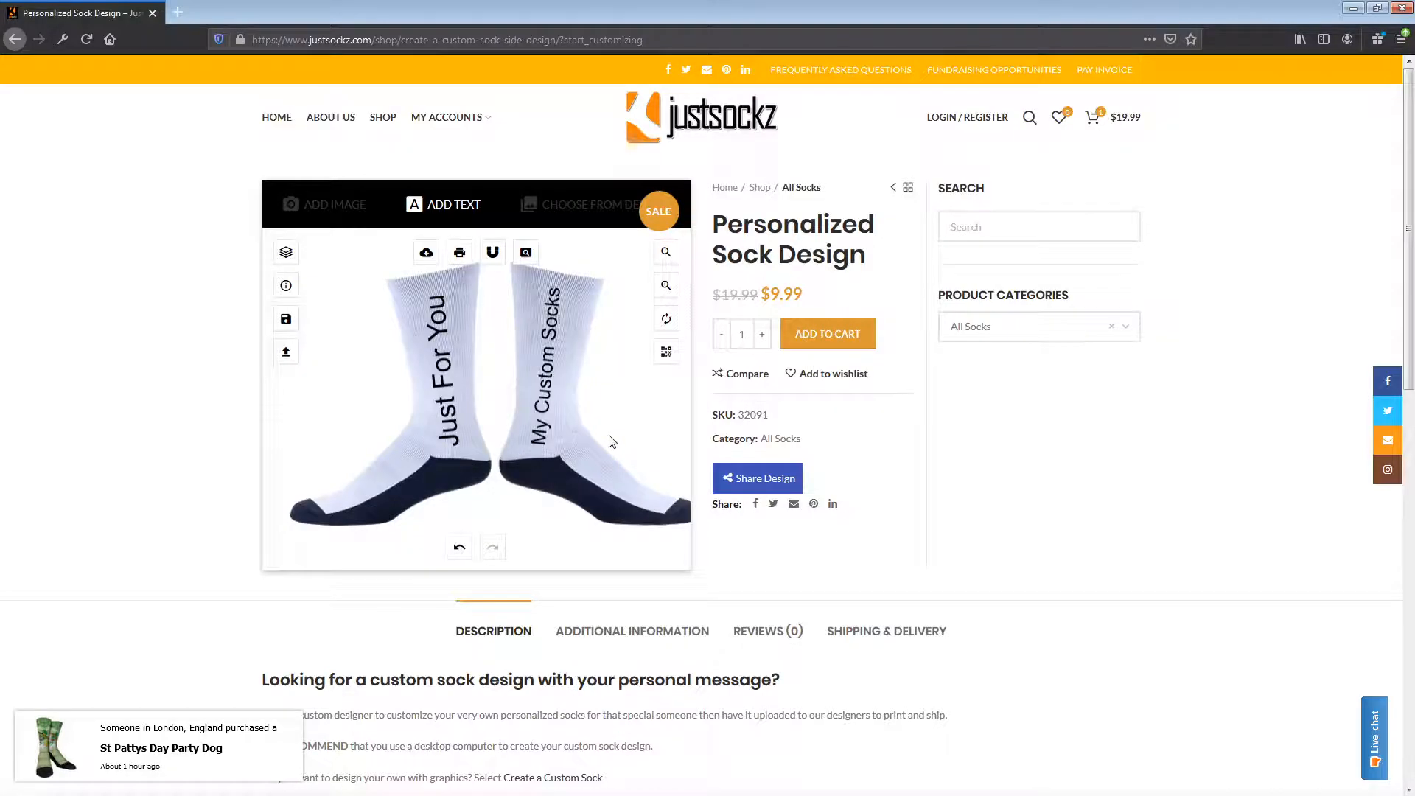
Change the fill color of the "Just For You" text to red, #fe0404.
{"action": "left_click", "coordinate": [547, 369]}
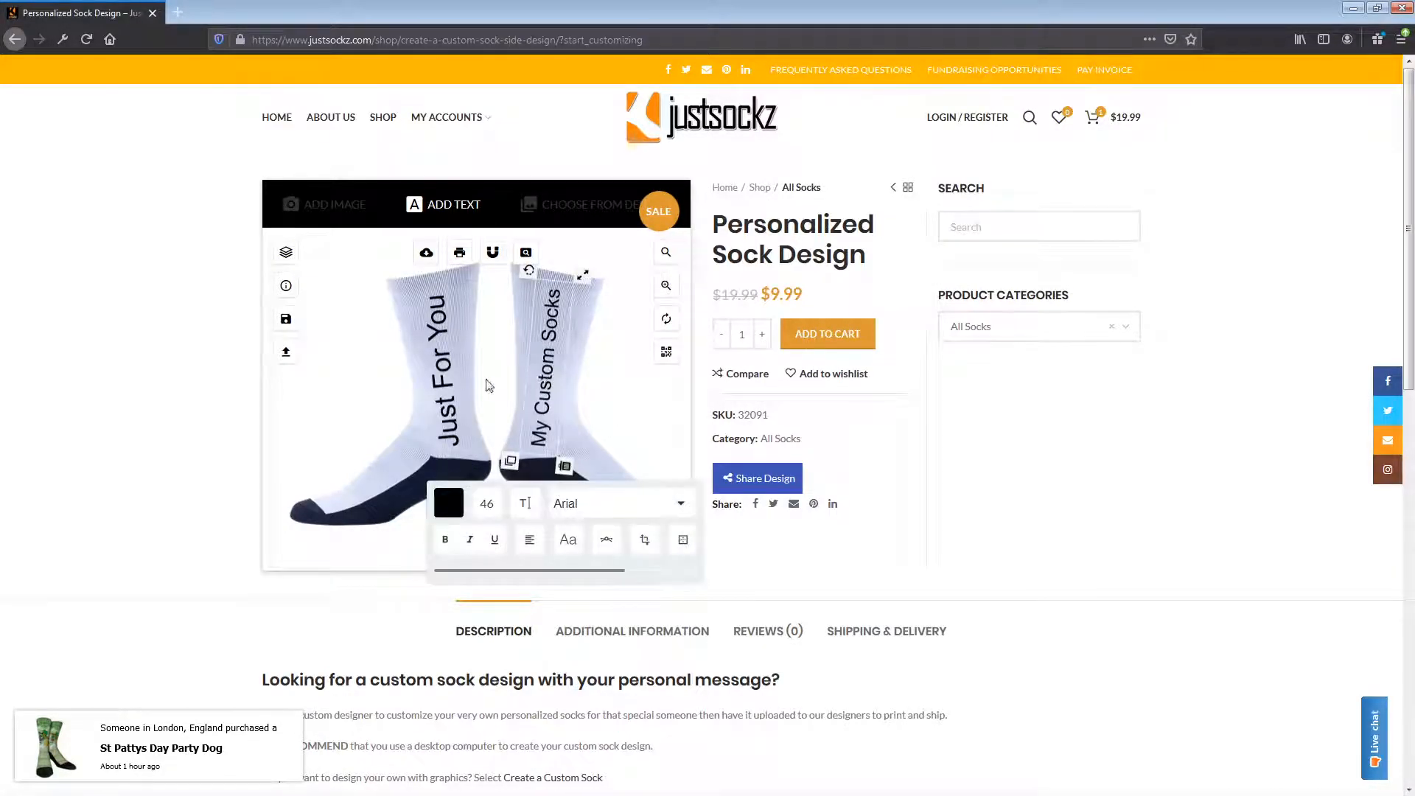
{"action": "left_click", "coordinate": [449, 389]}
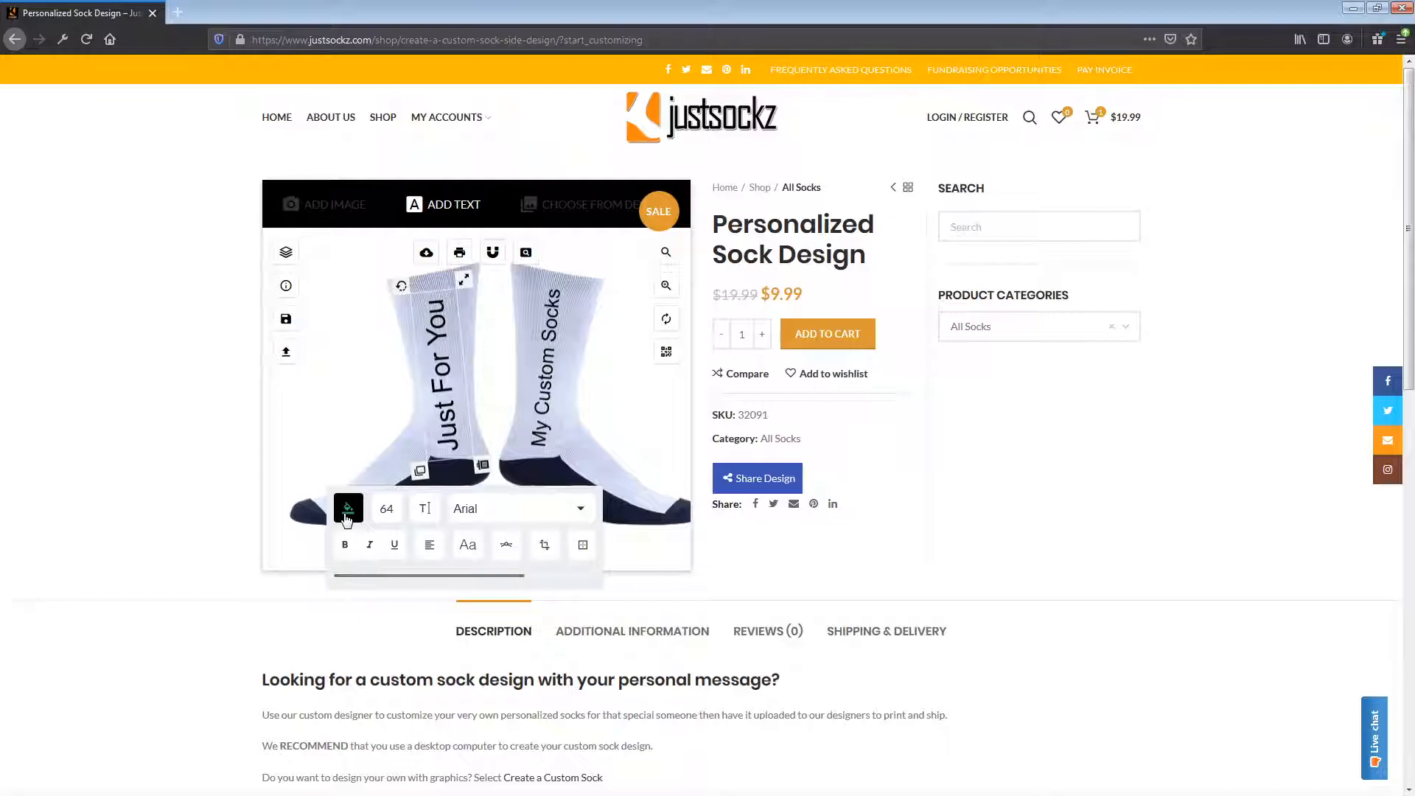
{"action": "left_click", "coordinate": [346, 518]}
{"action": "left_click_drag", "start_coordinate": [419, 532], "coordinate": [542, 500]}
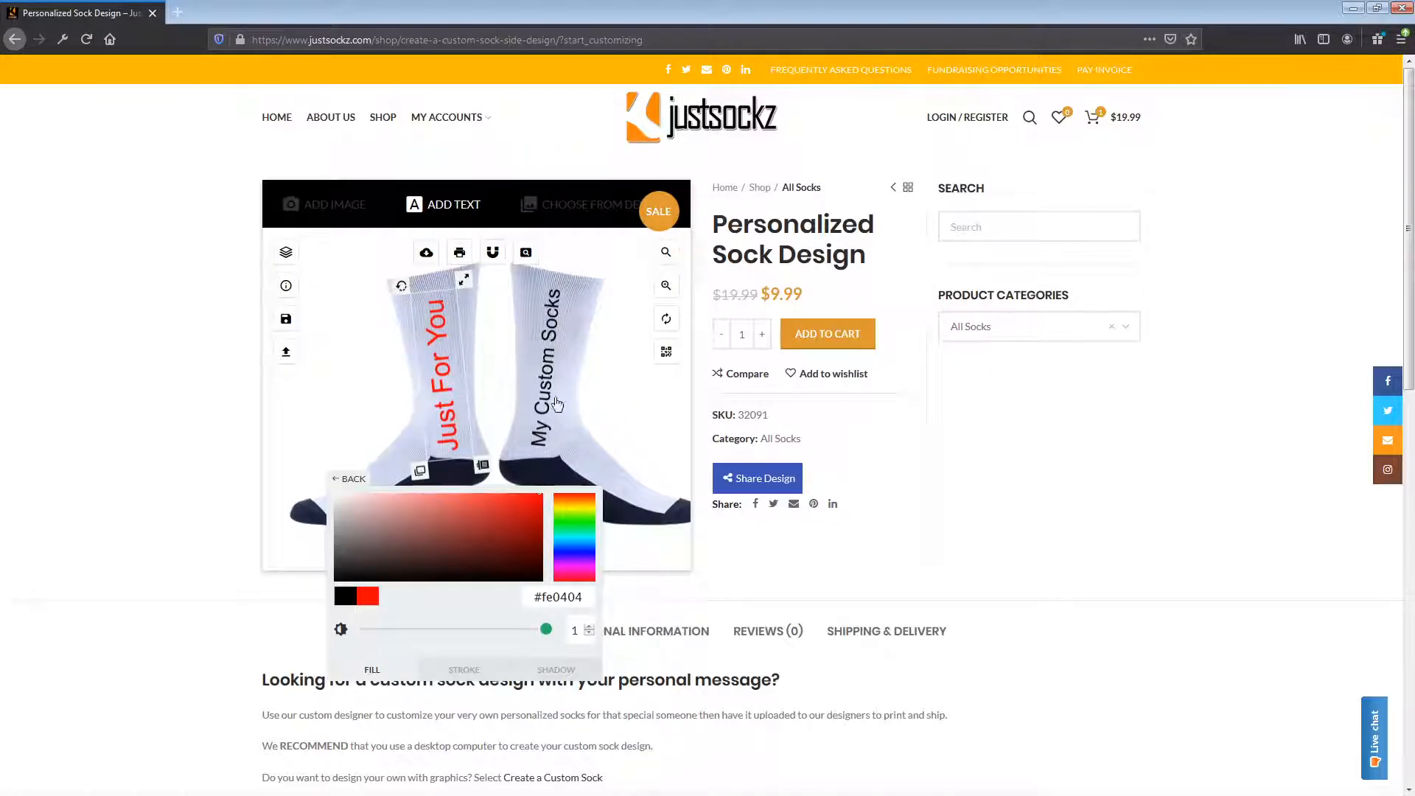
Change the fill color of the "My Custom Socks" text to a bright blue and deselect it.
{"action": "left_click", "coordinate": [534, 405]}
{"action": "left_click", "coordinate": [452, 509]}
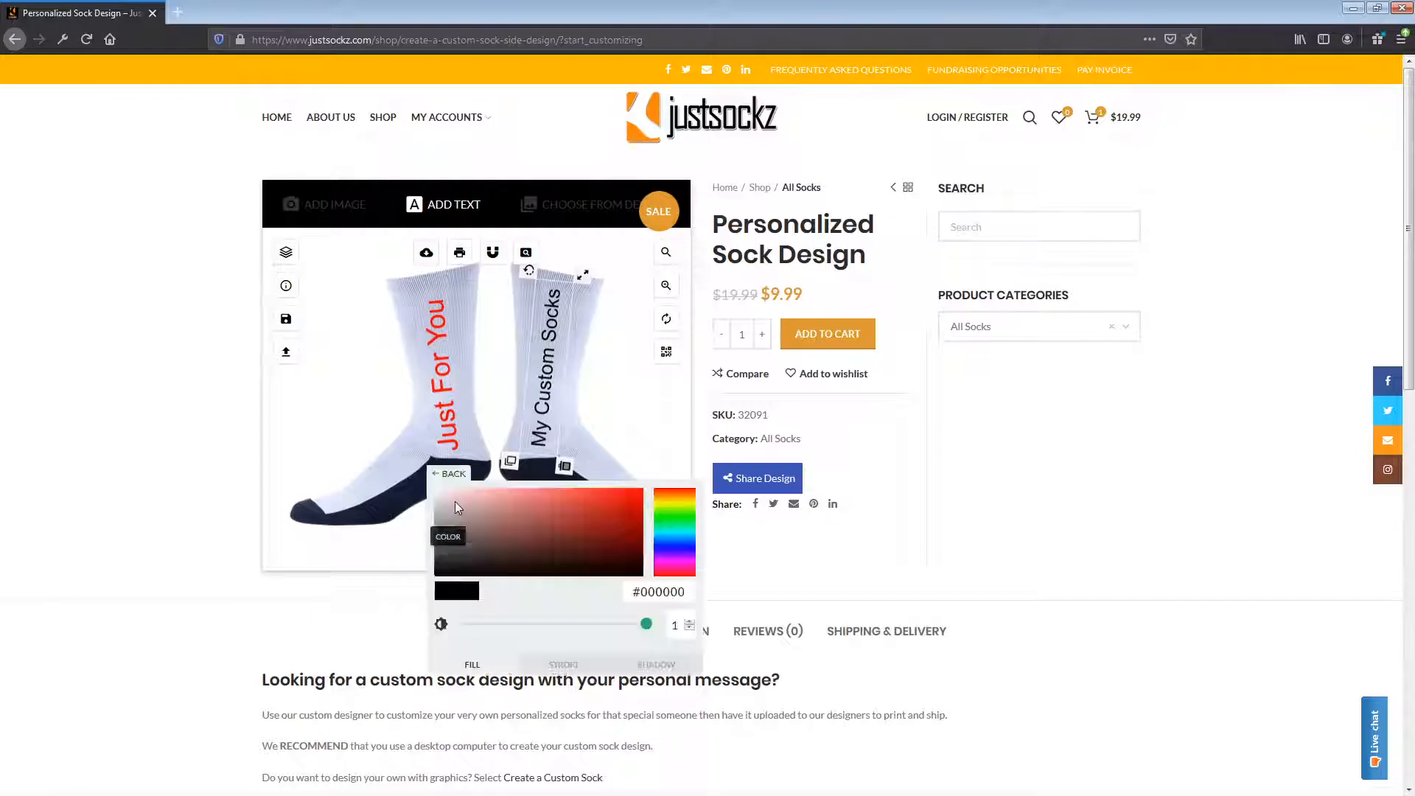
{"action": "left_click", "coordinate": [663, 527]}
{"action": "left_click", "coordinate": [670, 541]}
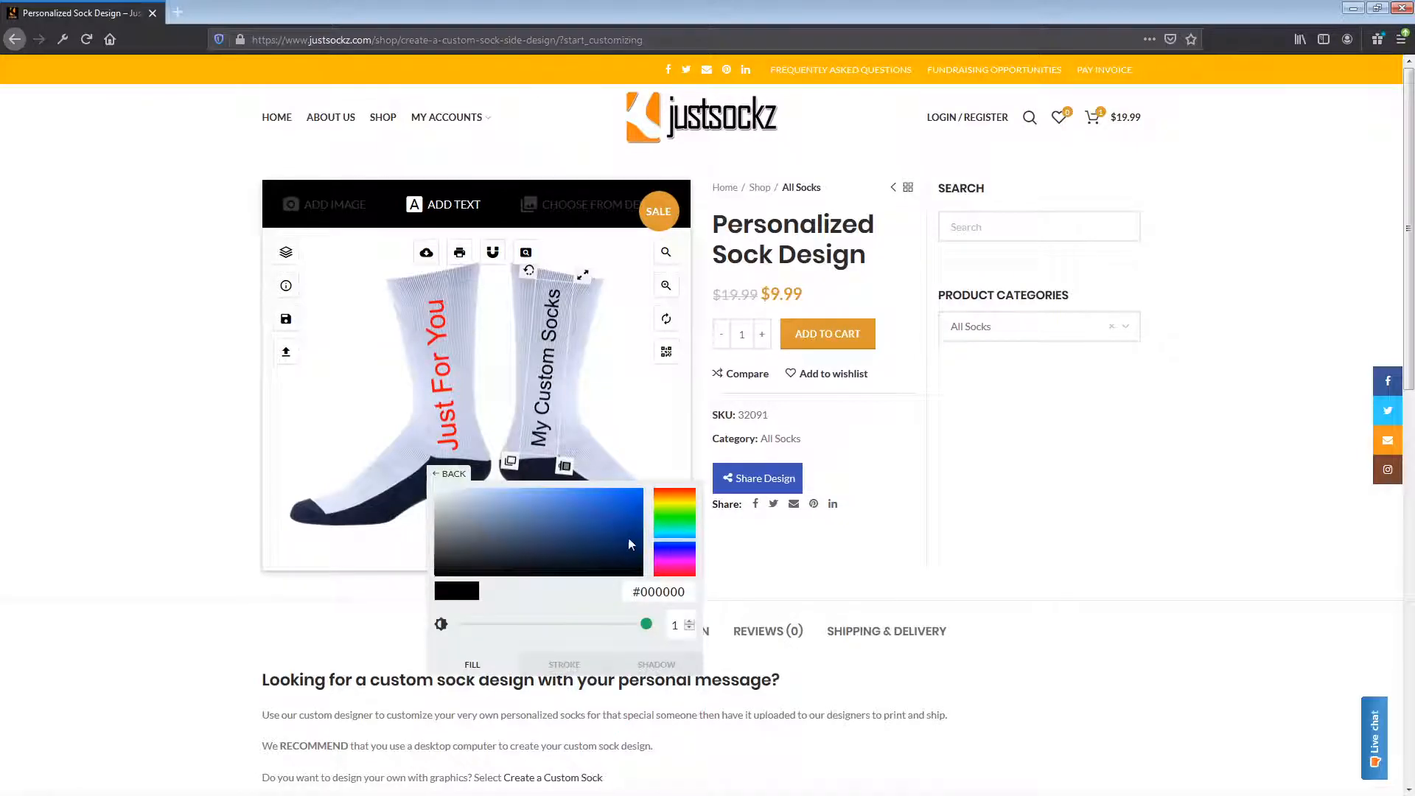
{"action": "left_click_drag", "start_coordinate": [632, 544], "coordinate": [637, 496]}
{"action": "left_click", "coordinate": [662, 428]}
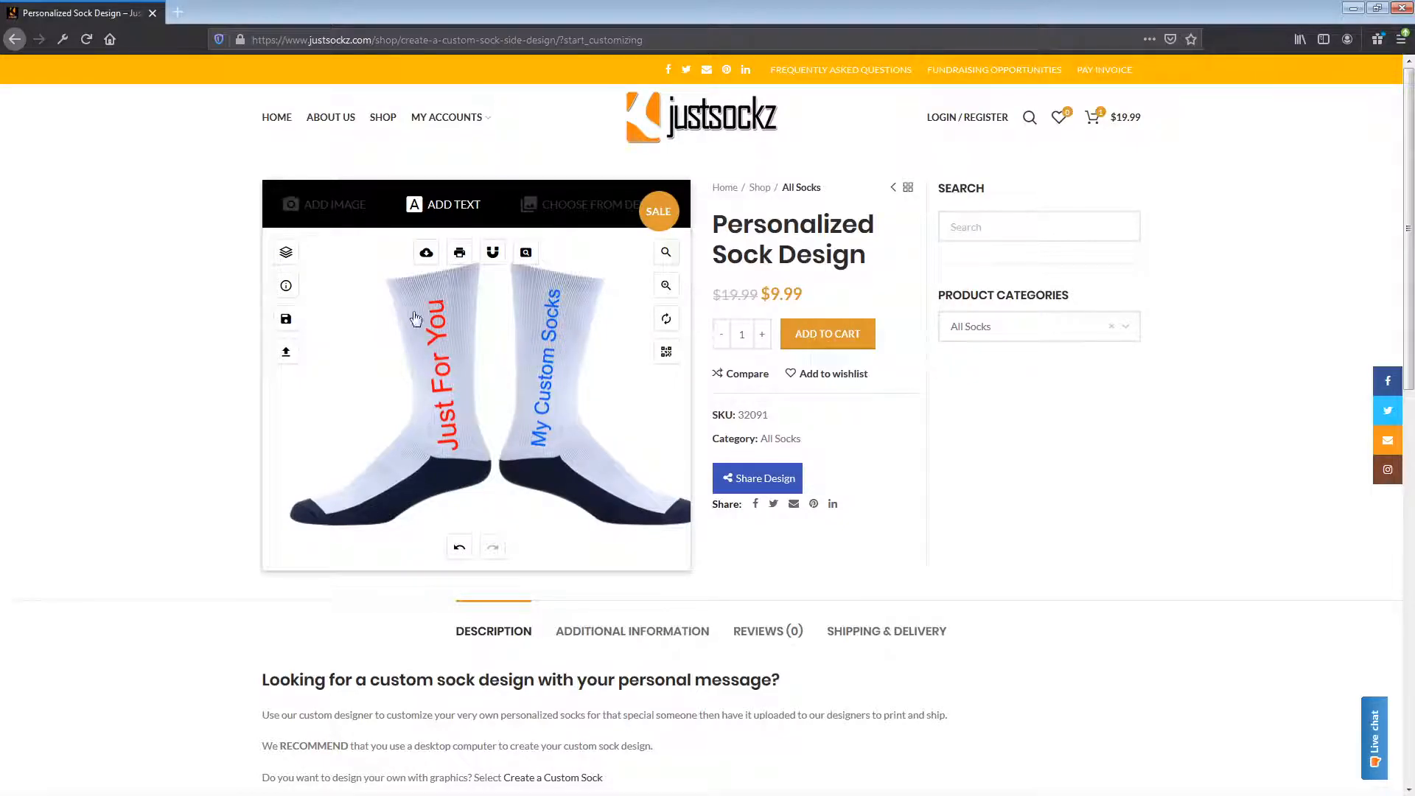
Rotate "My Custom Socks" nearly horizontal, shrink it to size 20, and place it across the right sock's cuff.
{"action": "mouse_move", "coordinate": [554, 325]}
{"action": "left_mouse_down"}
{"action": "mouse_move", "coordinate": [570, 339]}
{"action": "mouse_move", "coordinate": [548, 327]}
{"action": "left_mouse_up"}
{"action": "left_click_drag", "start_coordinate": [517, 272], "coordinate": [600, 361]}
{"action": "left_click_drag", "start_coordinate": [635, 417], "coordinate": [577, 322]}
{"action": "left_click", "coordinate": [552, 371]}
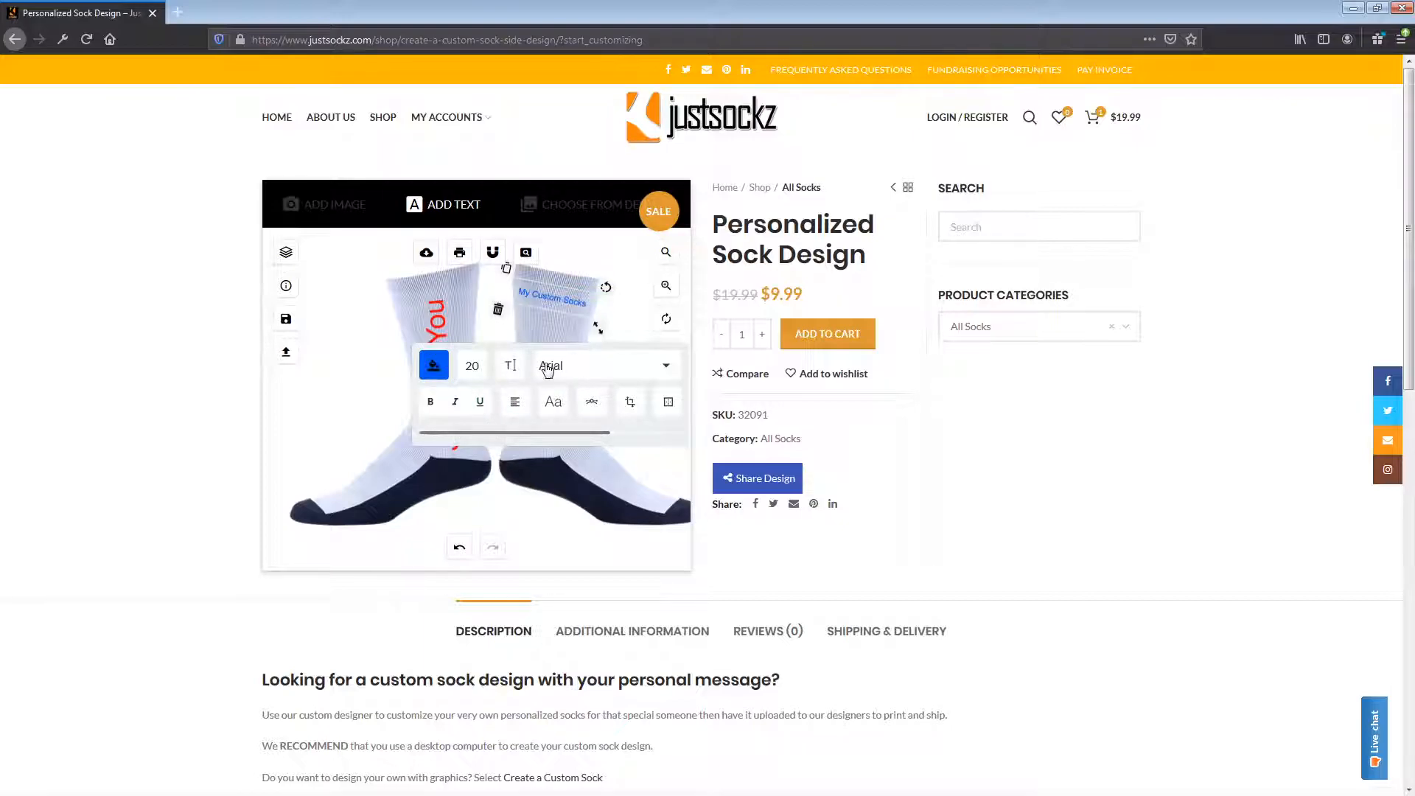
{"action": "left_click", "coordinate": [618, 306]}
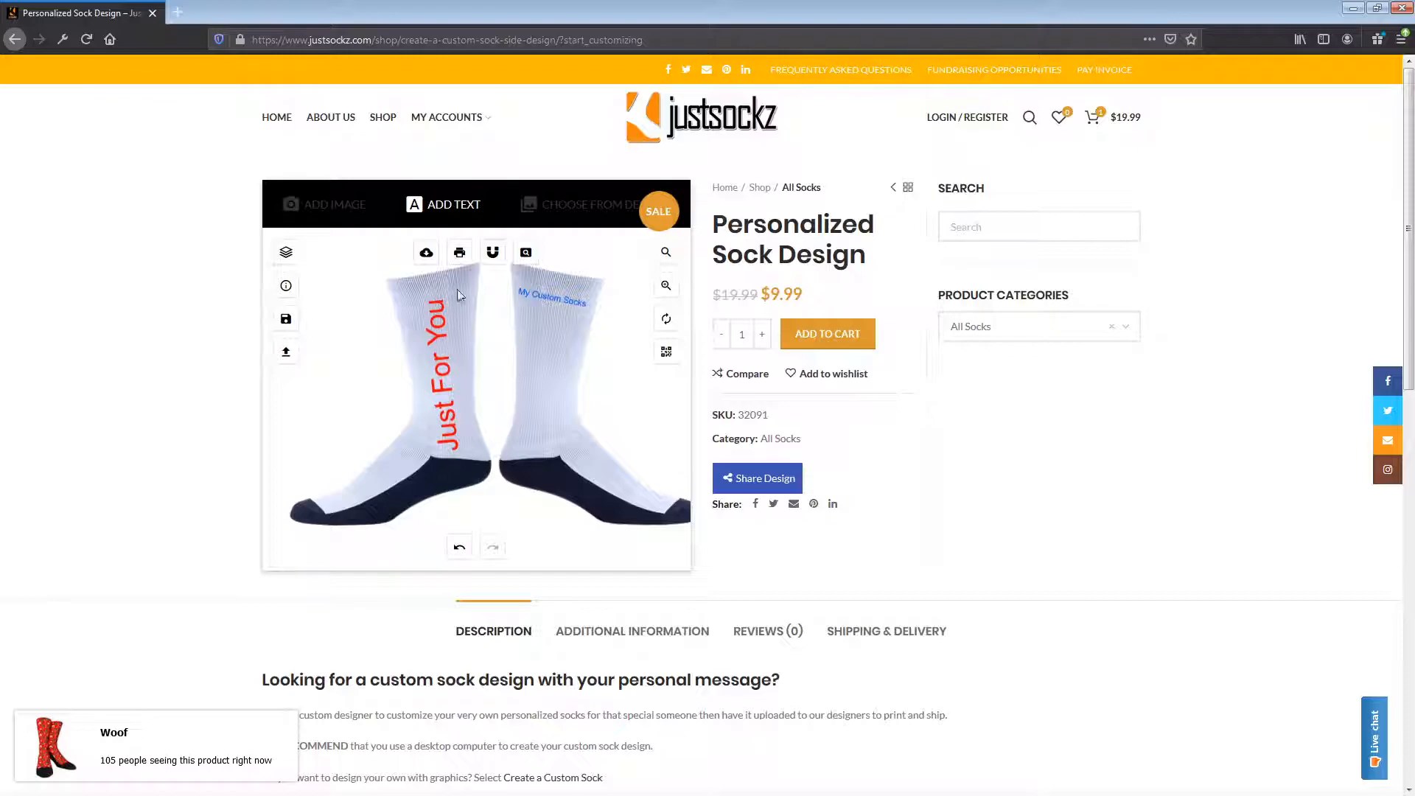
Rotate "My Custom Socks" to read downward, enlarge it to size 43, and position it along the right sock's leg.
{"action": "left_click", "coordinate": [590, 312]}
{"action": "left_click_drag", "start_coordinate": [604, 303], "coordinate": [566, 409]}
{"action": "left_click", "coordinate": [589, 390]}
{"action": "left_click", "coordinate": [560, 366]}
{"action": "left_click", "coordinate": [614, 411]}
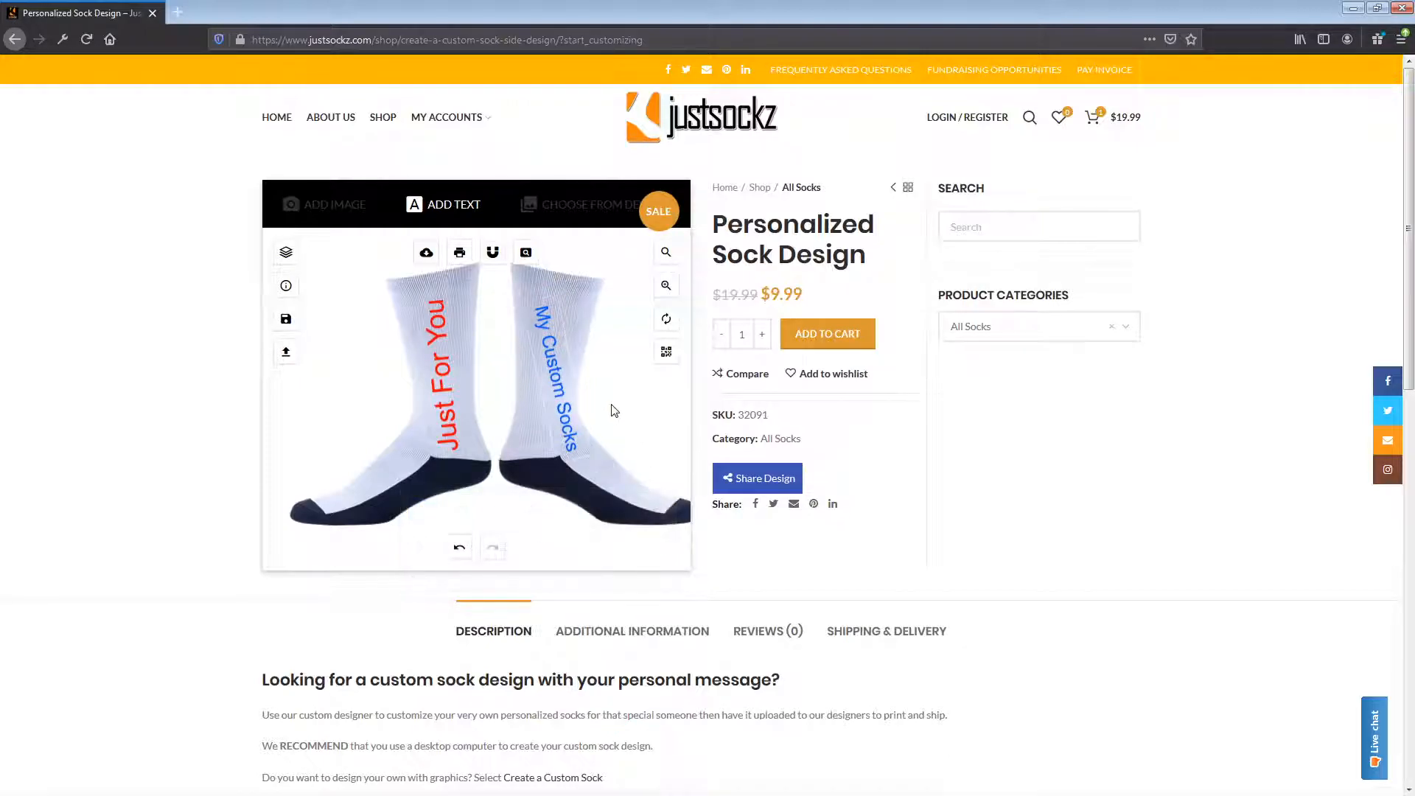
{"action": "left_click_drag", "start_coordinate": [562, 390], "coordinate": [558, 376]}
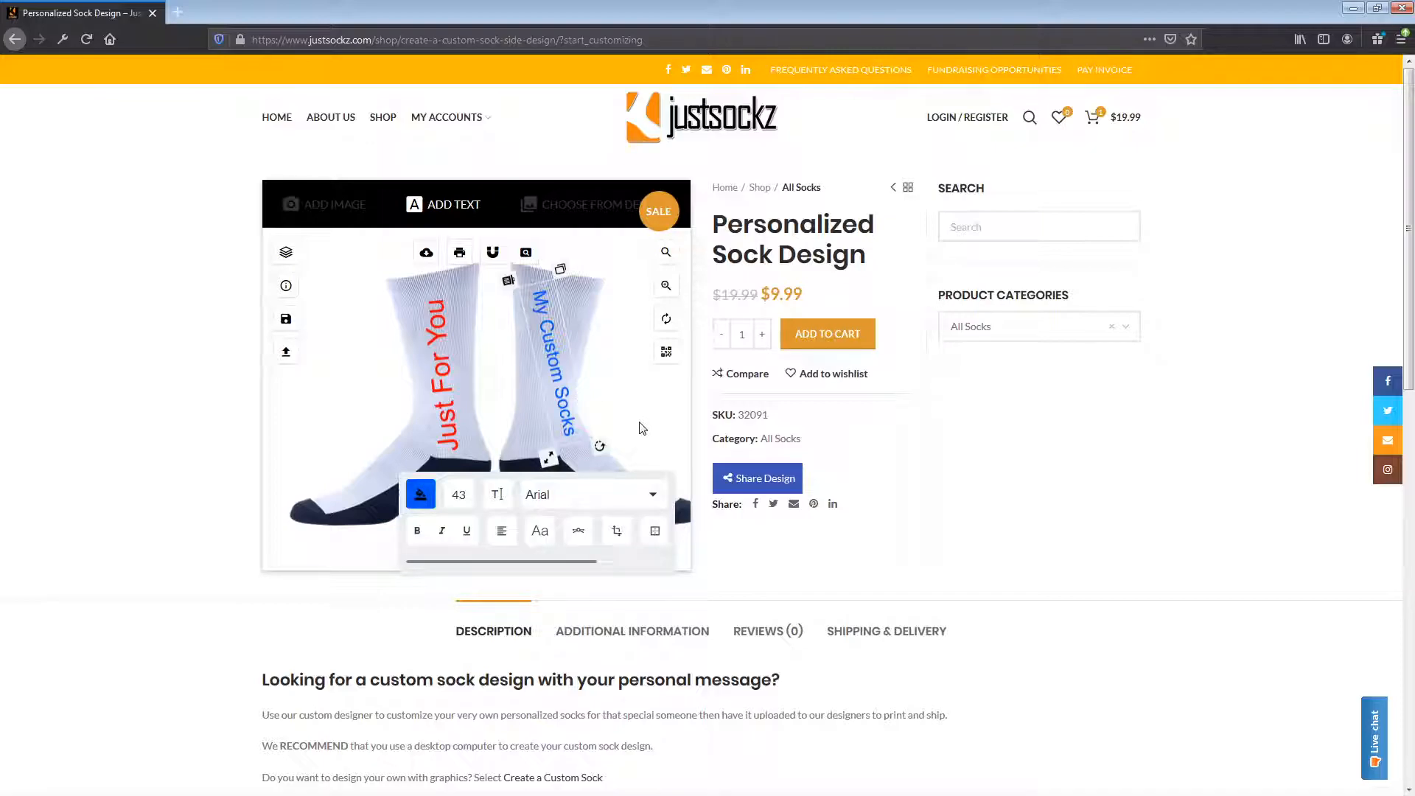
{"action": "left_click_drag", "start_coordinate": [558, 405], "coordinate": [557, 412]}
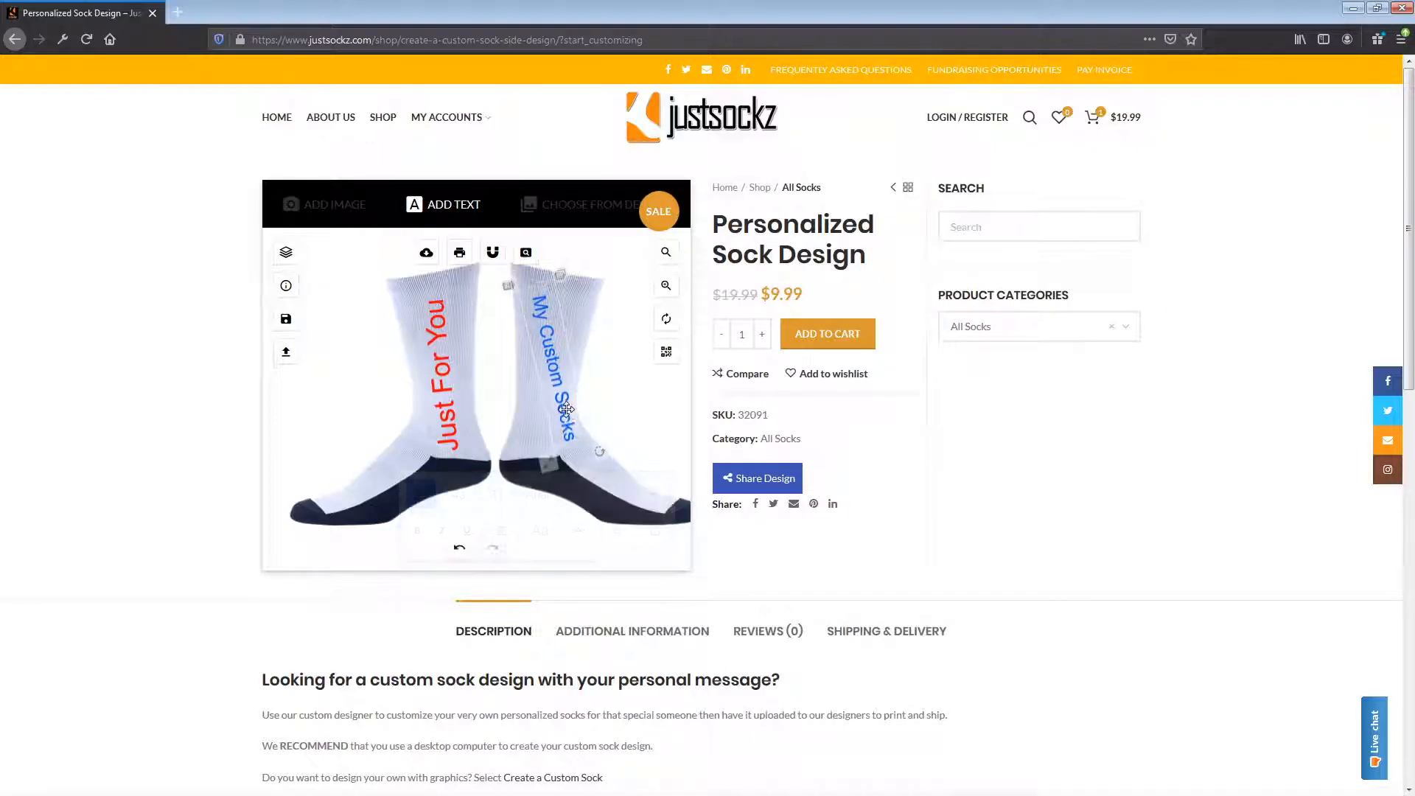
Add the personalized sock design to the cart and open the cart.
{"action": "left_click", "coordinate": [823, 336]}
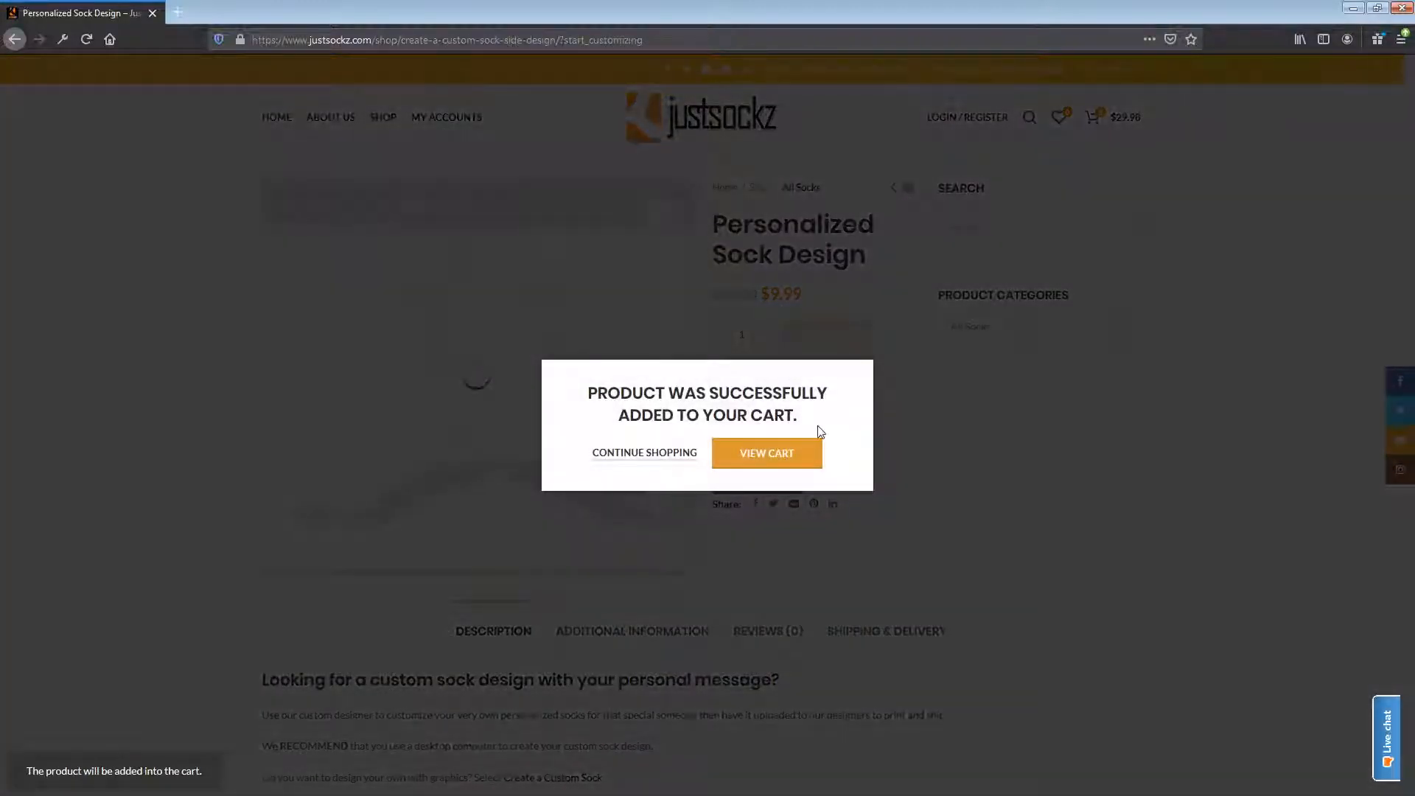
{"action": "left_click", "coordinate": [775, 455]}
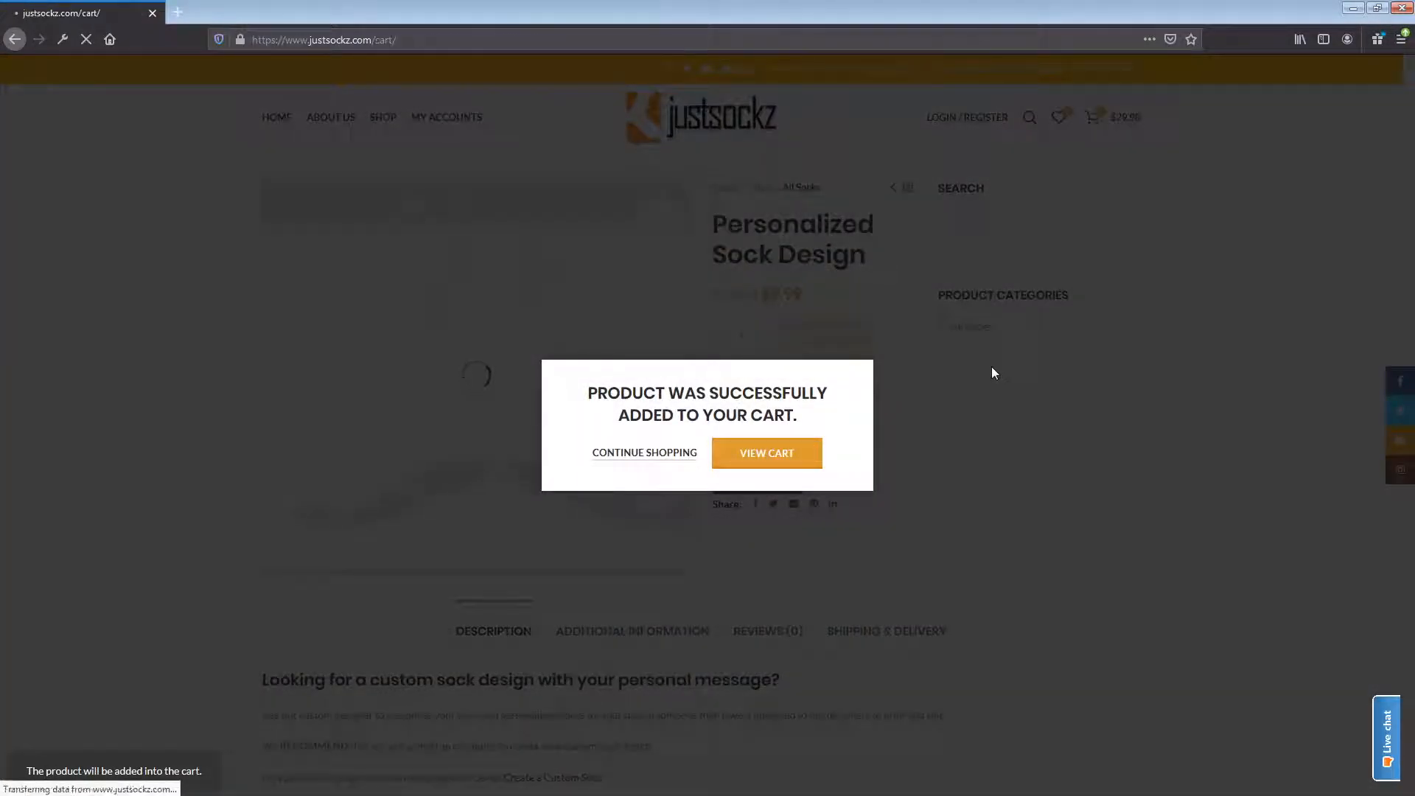